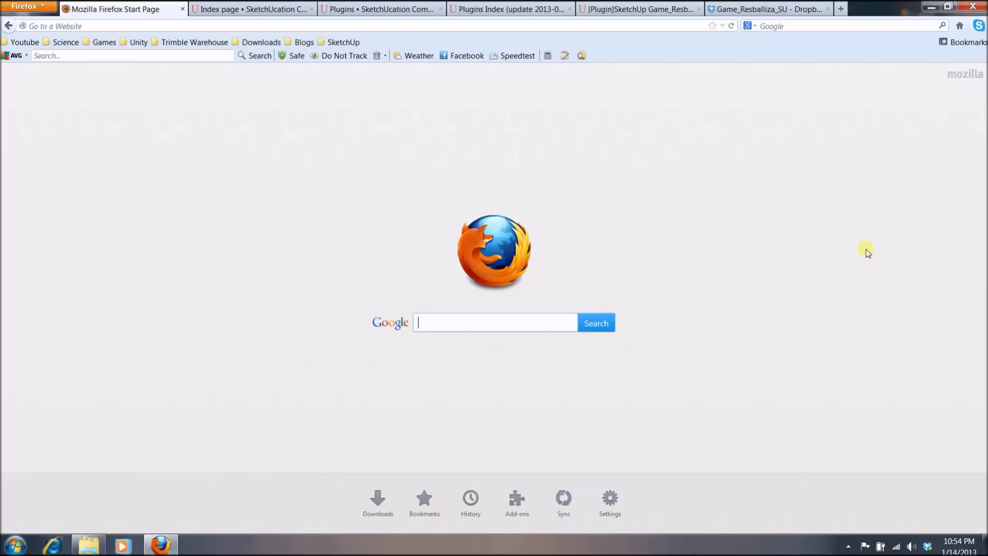
- Search Google for 'SketchUp', then open the Trimble SketchUp site's Download SketchUp page
type("s")
key("BackSpace")
type("SketchUp")
key("Return")
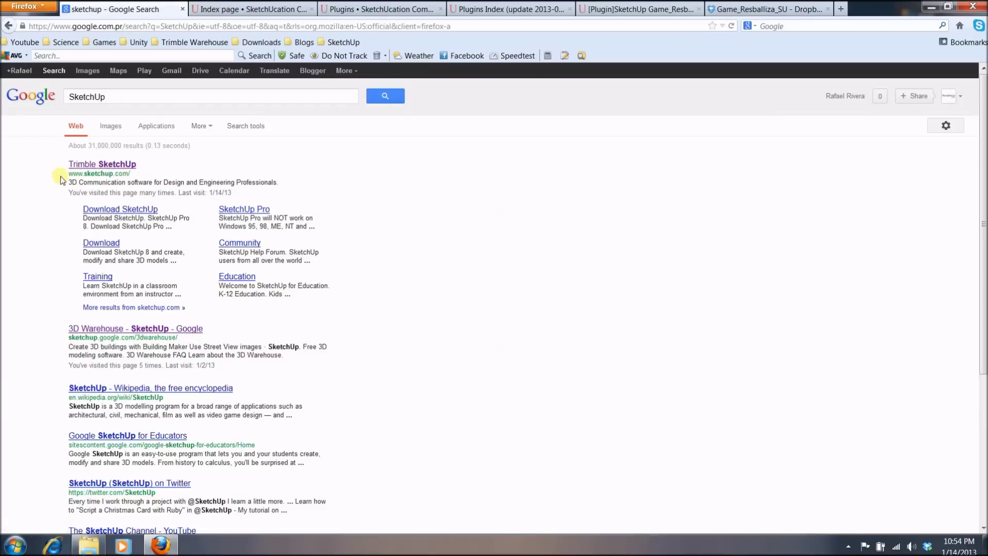
left_click(121, 165)
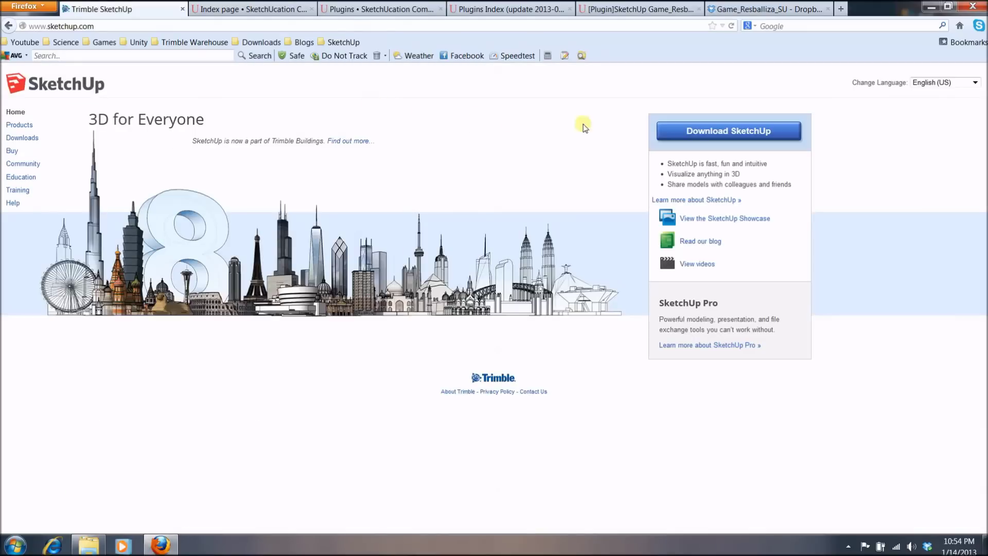
left_click(743, 136)
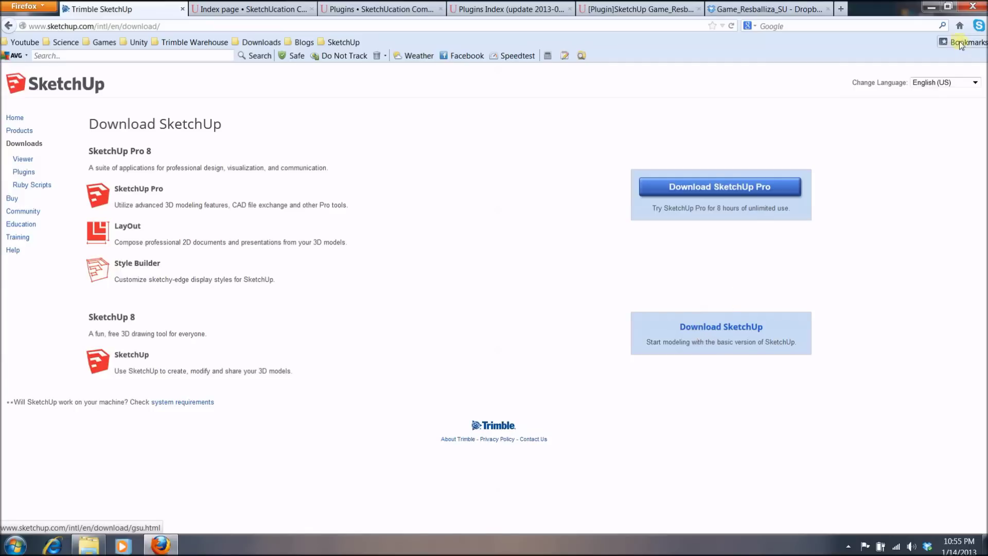
- Minimize Firefox, close the Plugins window, and launch SketchUp 8 from its desktop shortcut
left_click(931, 7)
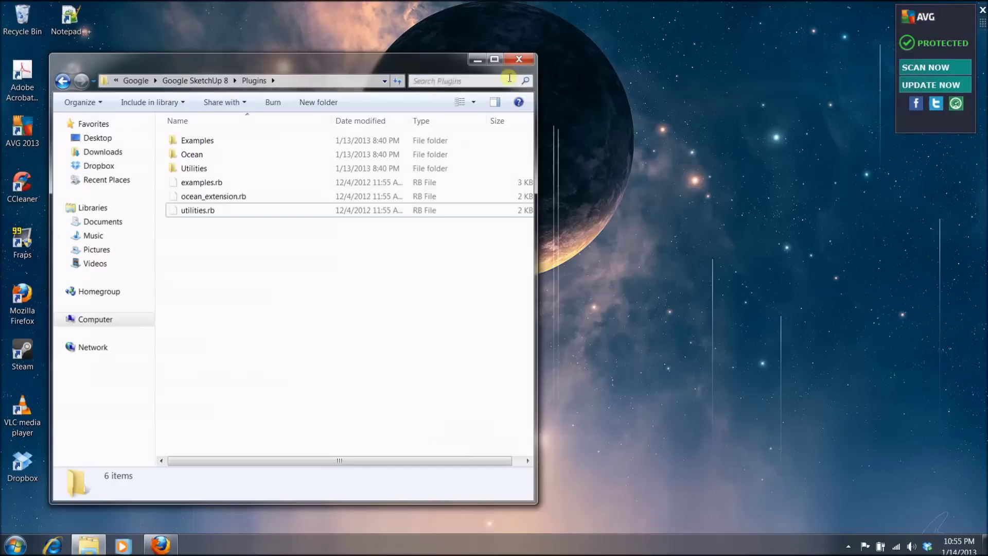
left_click(479, 58)
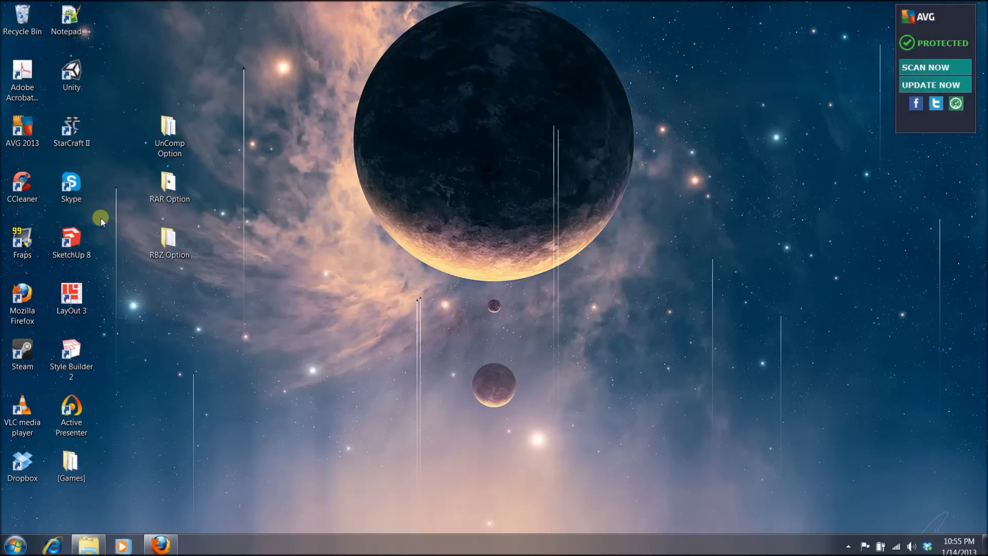
mouse_move(103, 227)
left_mouse_down()
mouse_move(77, 291)
mouse_move(69, 364)
left_mouse_up()
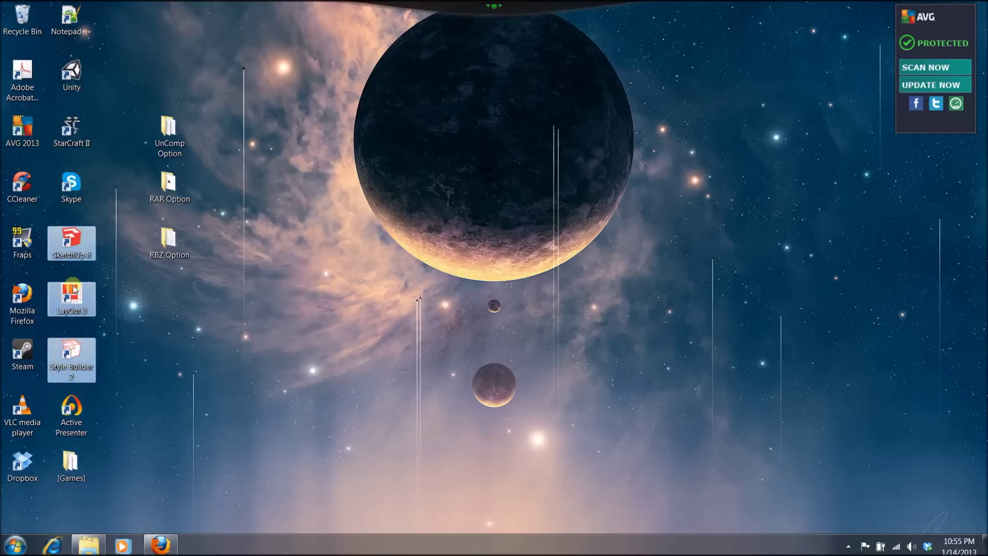
left_click(75, 251)
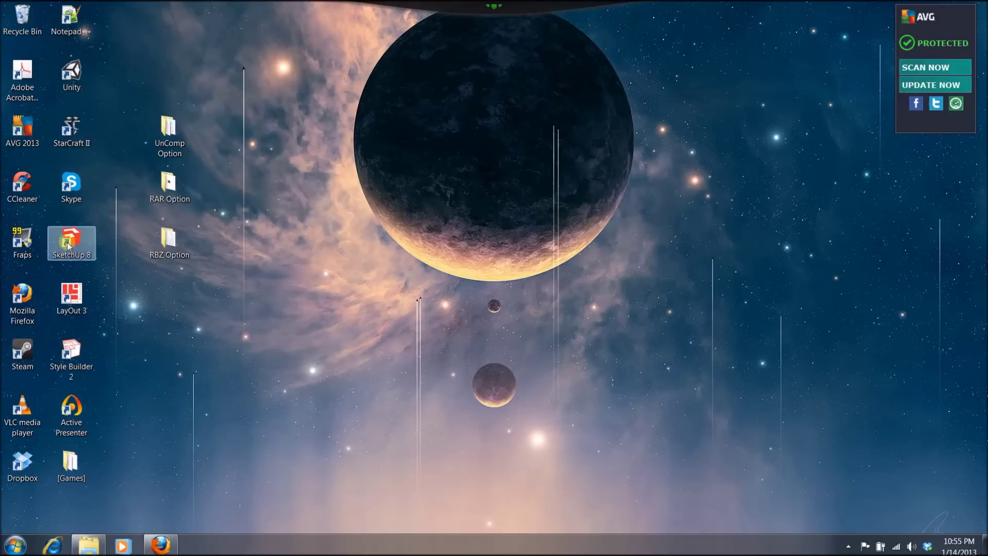
left_click(65, 308)
left_click(63, 354)
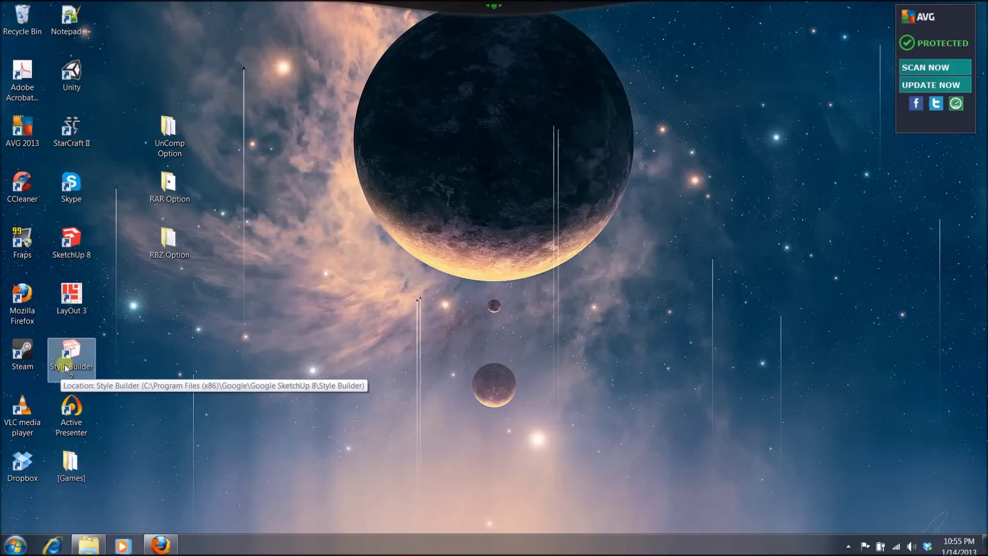
left_click(60, 252)
left_click(65, 243)
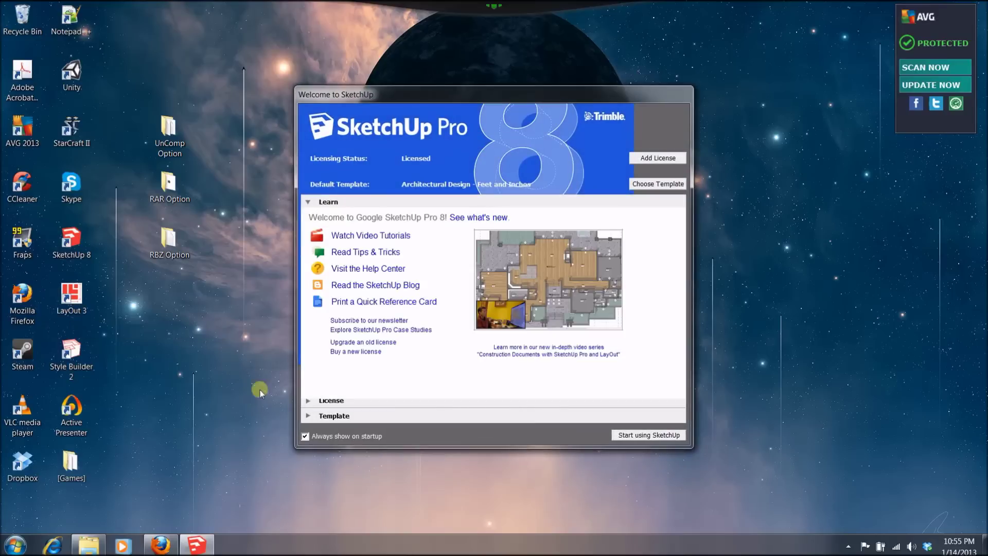
- Start a new model using the Architectural Design - Feet and Inches template
left_click(318, 417)
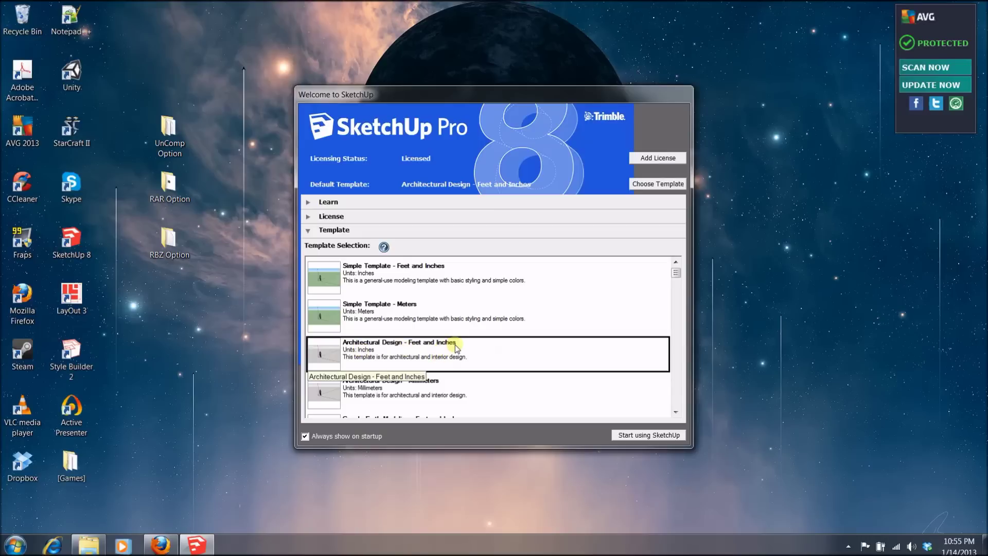
left_click(659, 437)
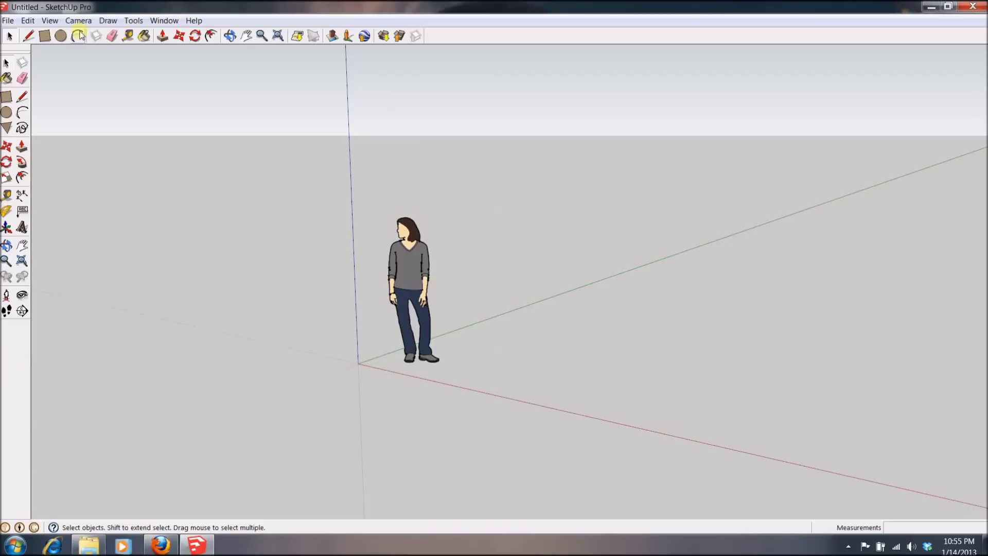
- Look over the View > Toolbars options without changing anything
left_click(48, 22)
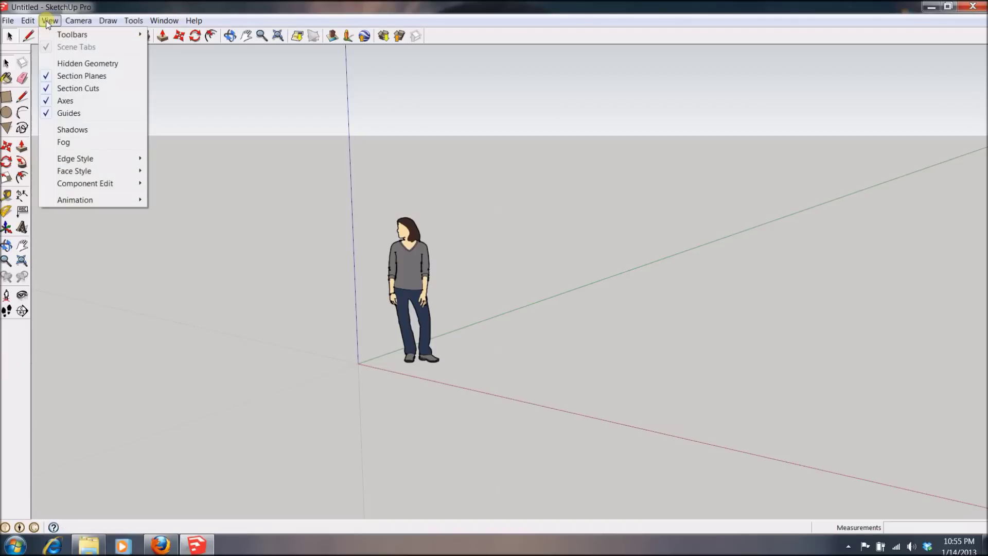
mouse_move(59, 37)
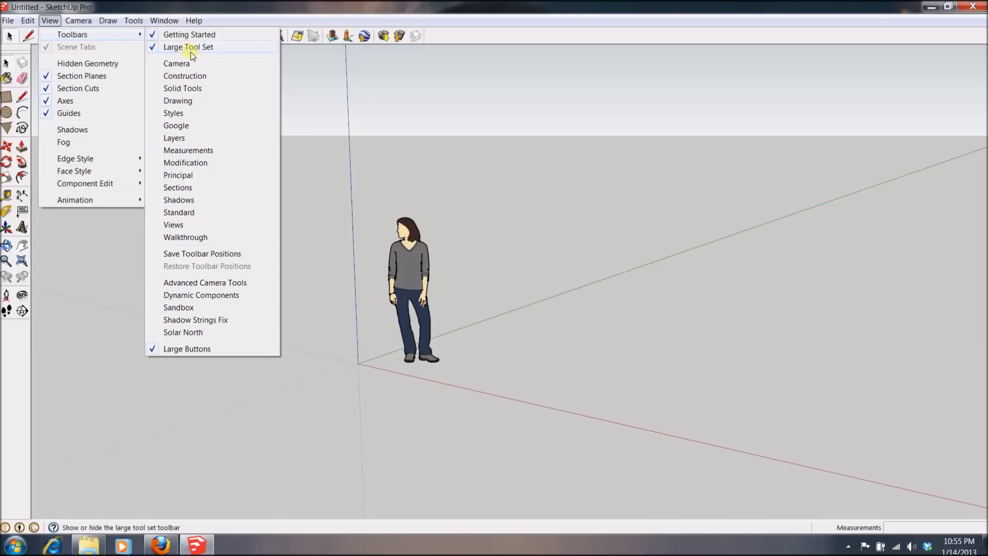
left_click(523, 137)
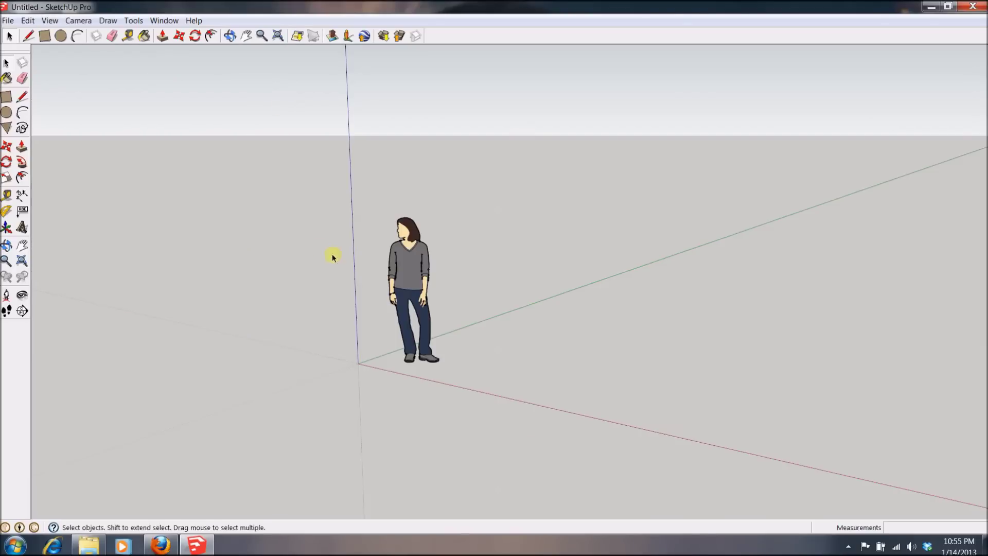
- Draw a rectangle beside the figure and push/pull it up into a 4' 8 1/16" box
left_click(6, 96)
left_click(569, 382)
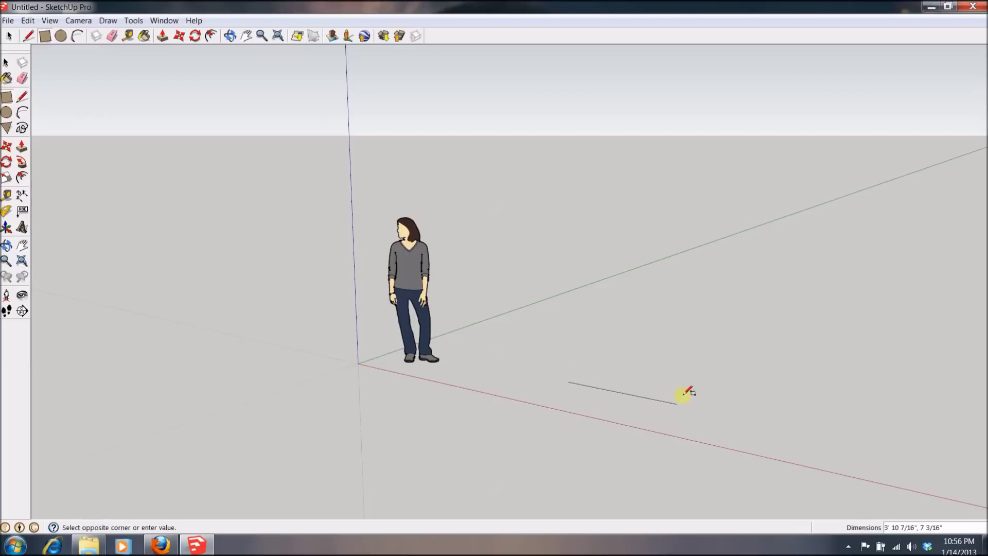
left_click(755, 353)
left_click(22, 147)
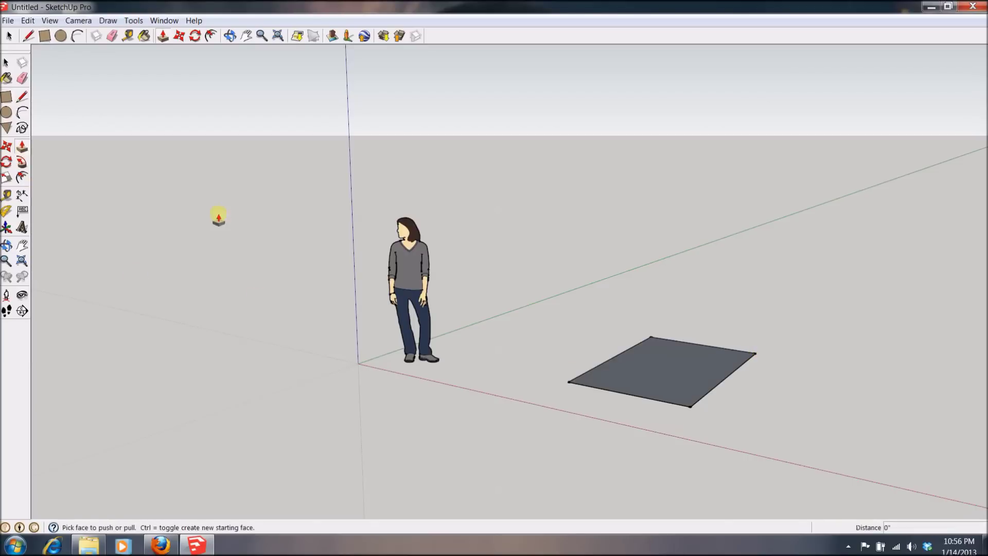
left_click_drag(657, 381, 623, 250)
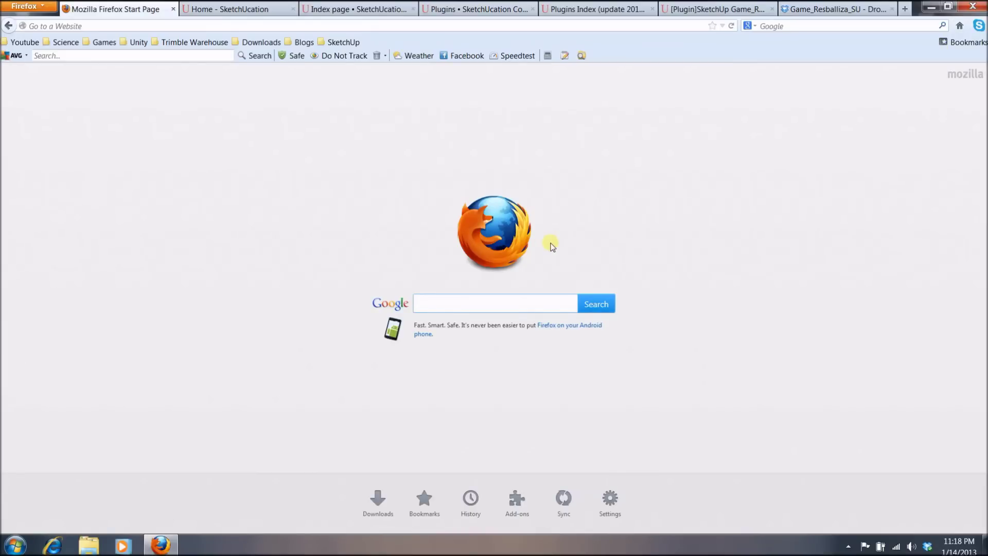
- Search Google for 'sketchUcation' and go to the Home - SketchUcation page
type("sketchUcation")
key("Return")
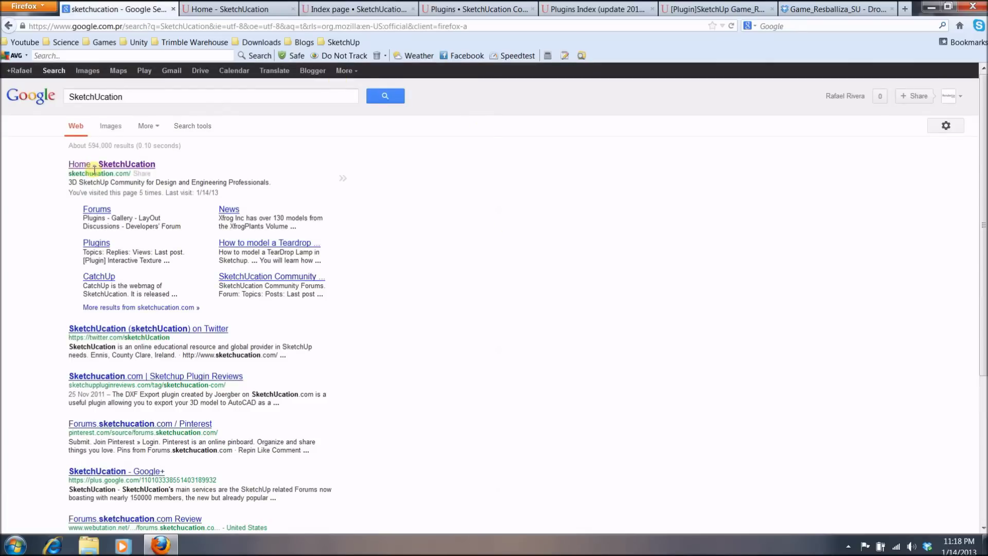
left_click(198, 10)
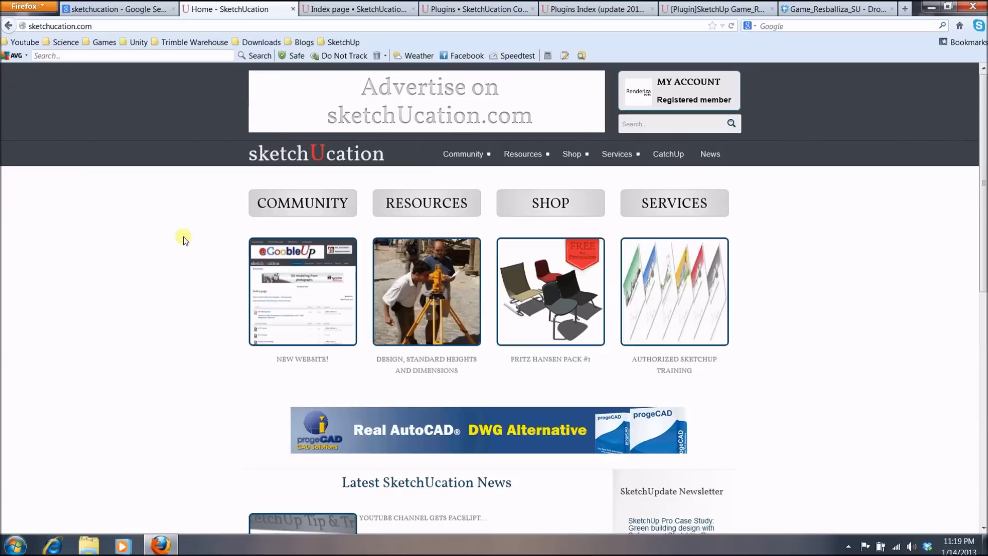
mouse_move(462, 156)
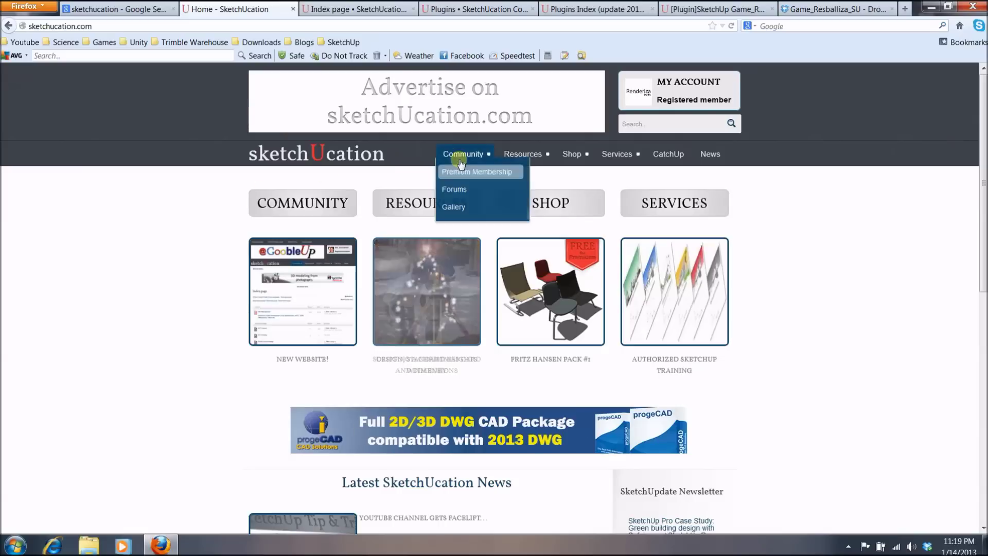
left_click(452, 196)
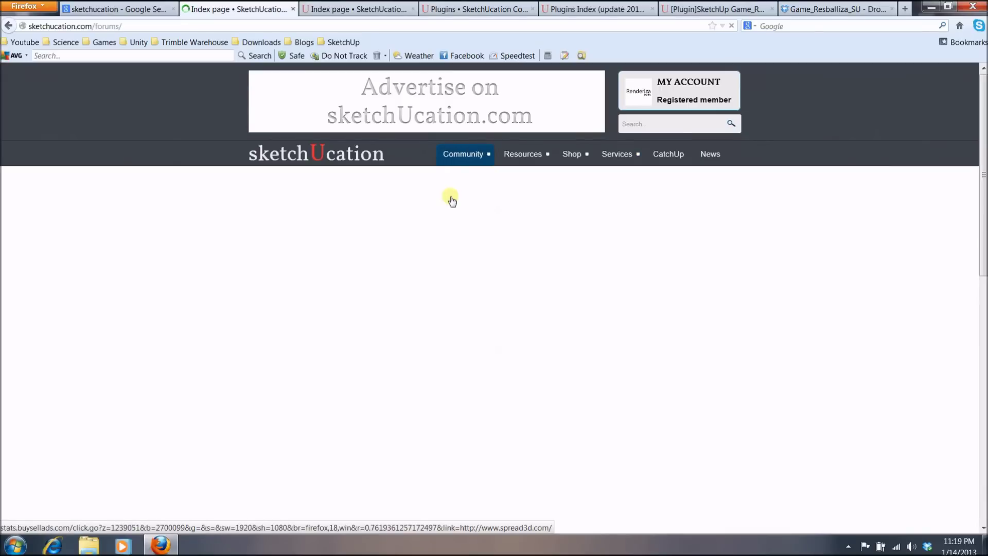
left_click(363, 9)
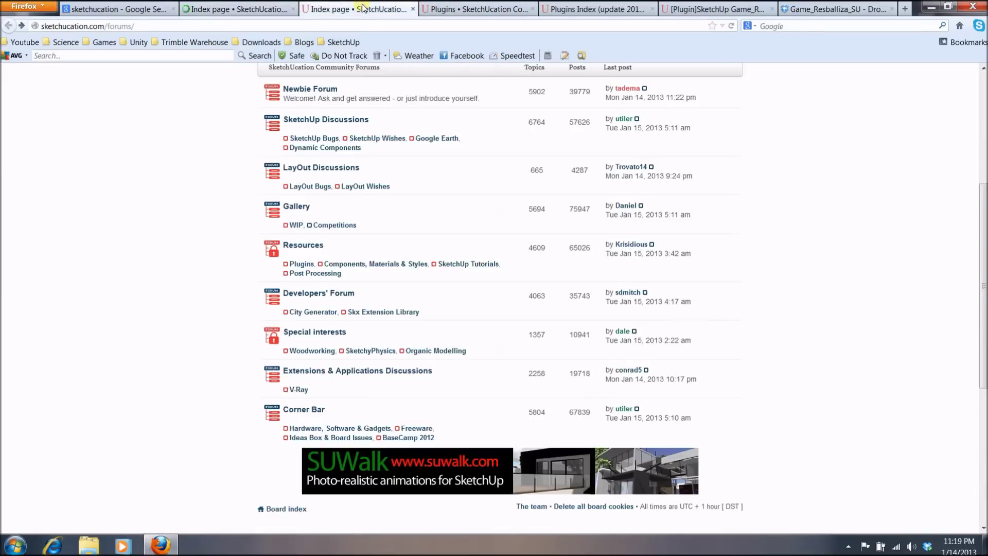
scroll(206, 194, "up", 4)
scroll(205, 195, "down", 4)
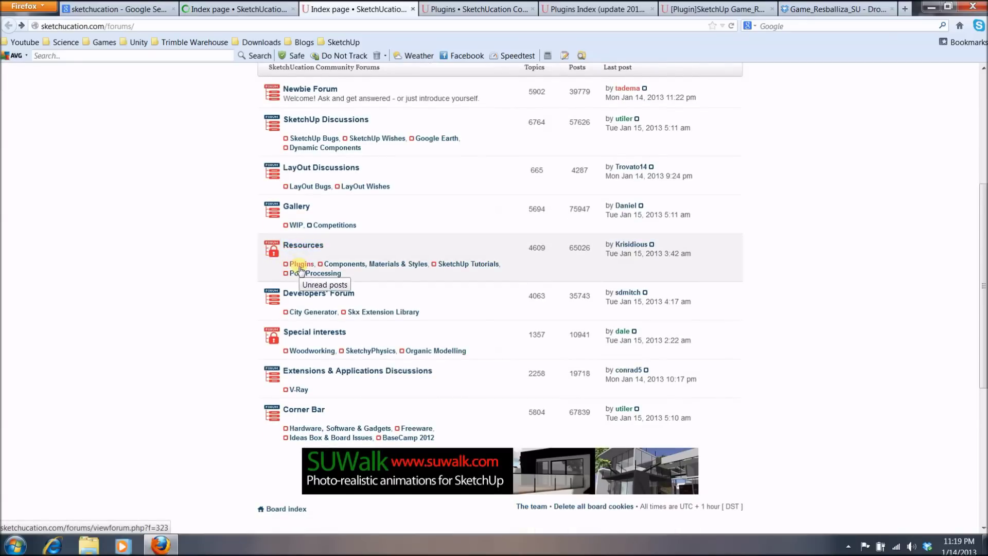
left_click(481, 10)
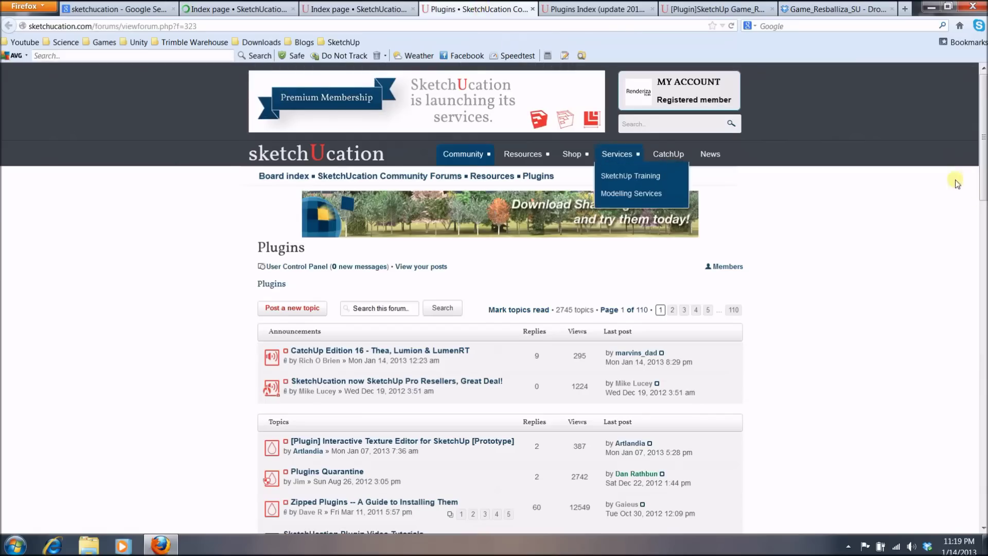
scroll(922, 198, "down", 5)
scroll(922, 198, "down", 5)
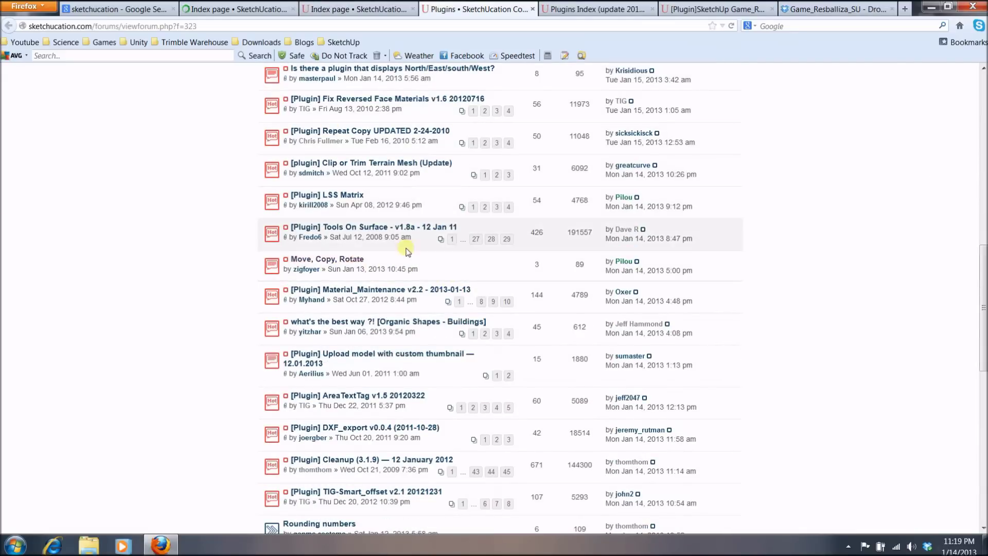
scroll(448, 234, "down", 3)
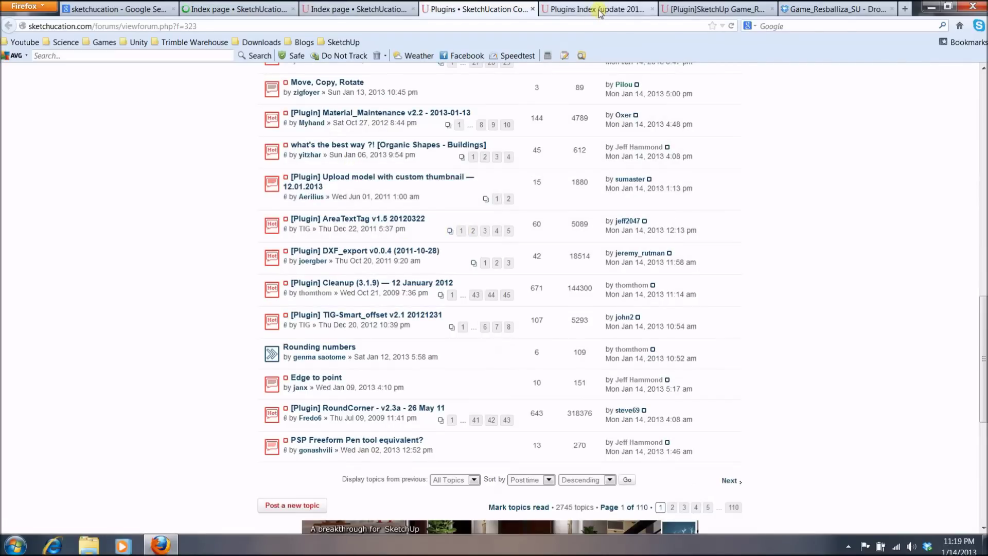
scroll(350, 192, "up", 13)
mouse_move(512, 155)
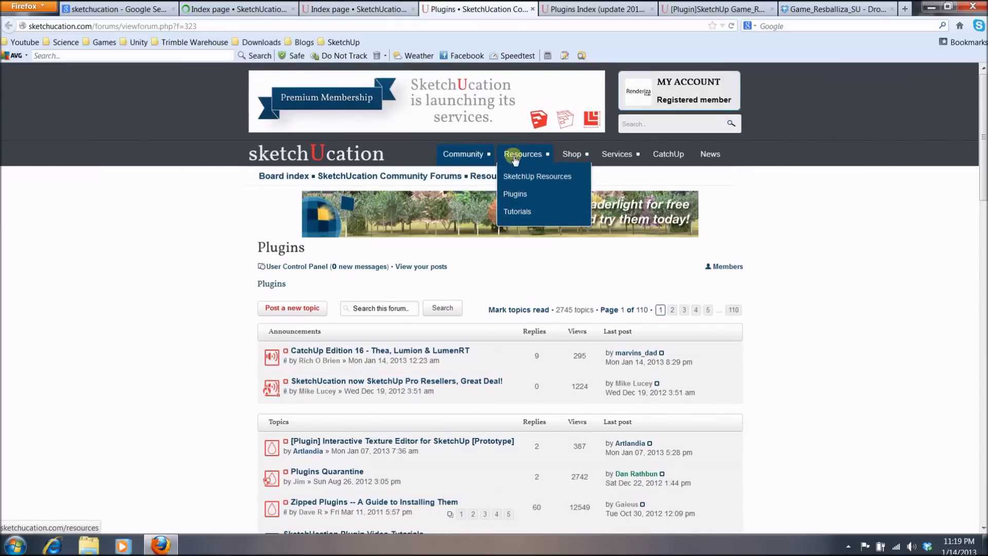
left_click(578, 19)
- Browse the Plugins Index's Newly Posted and Plugins by Author lists, then go to the Game_Resballiza thread
scroll(838, 170, "up", 9)
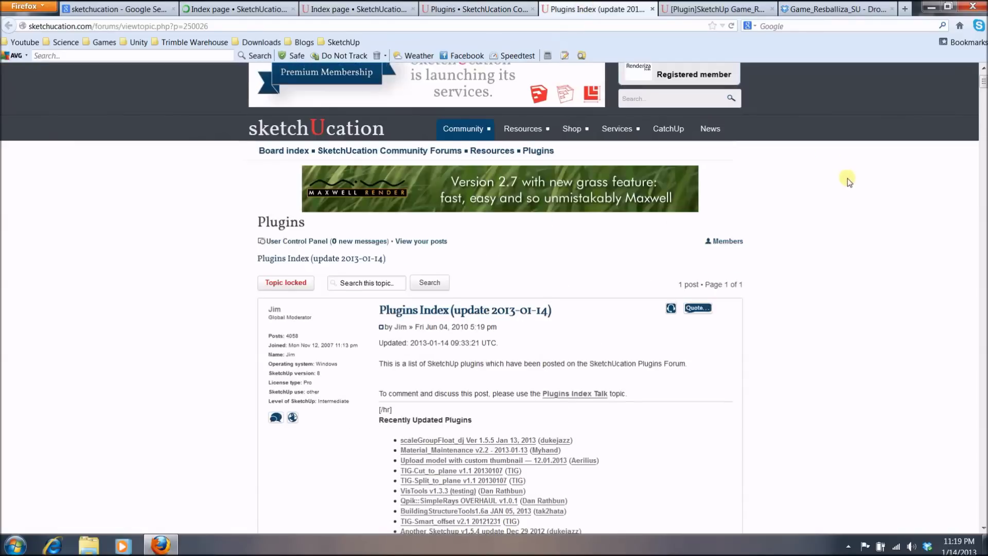
scroll(844, 183, "down", 15)
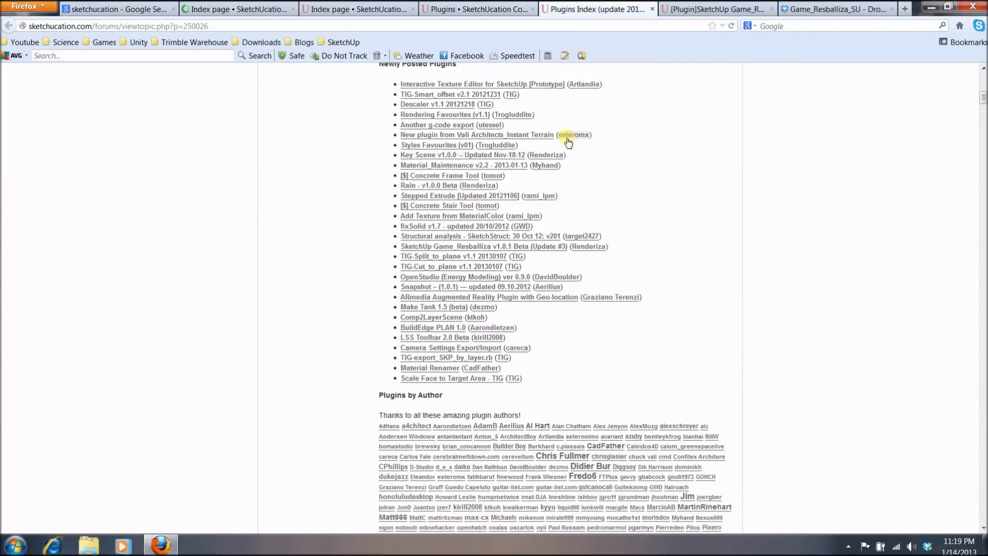
scroll(705, 254, "down", 20)
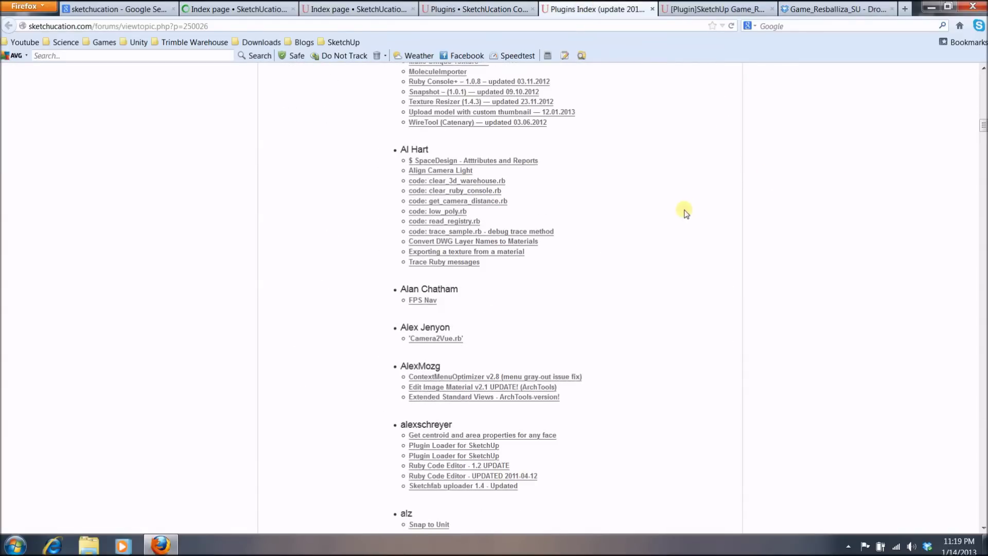
scroll(569, 193, "down", 20)
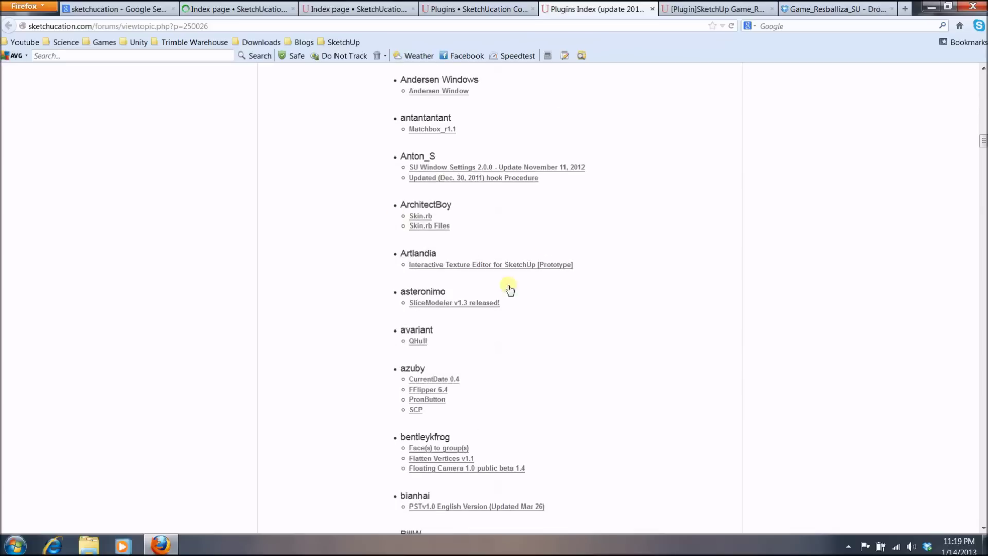
scroll(637, 272, "down", 13)
scroll(631, 282, "up", 20)
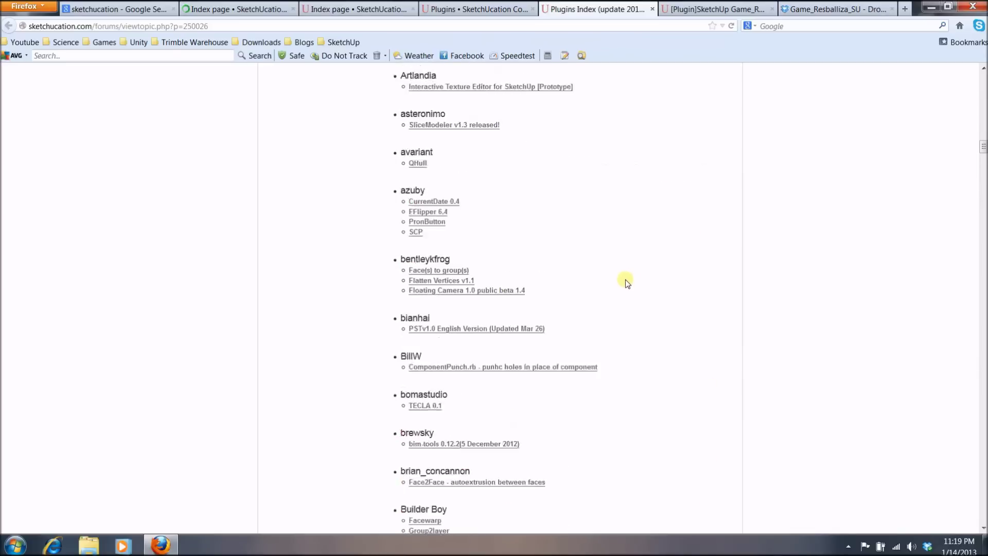
scroll(625, 279, "up", 20)
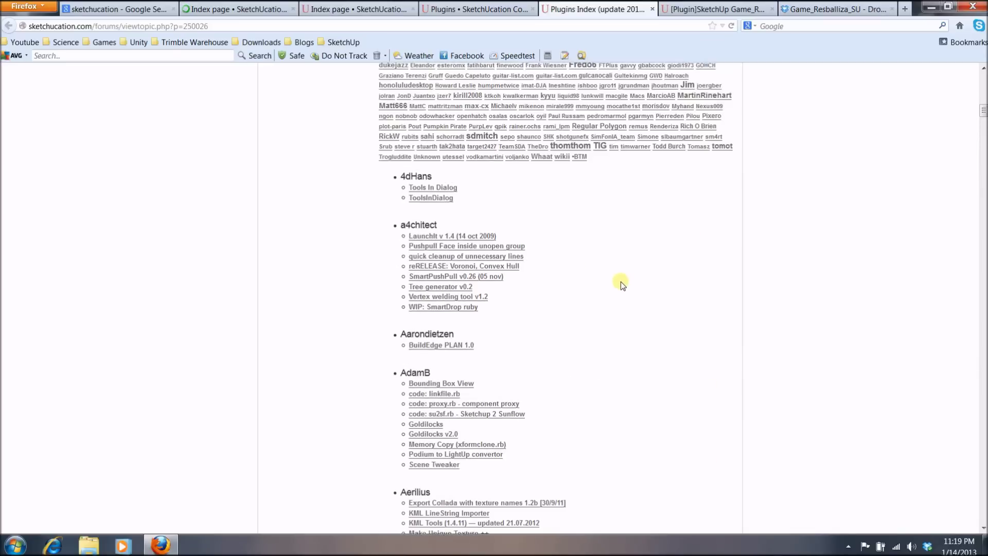
scroll(615, 283, "up", 18)
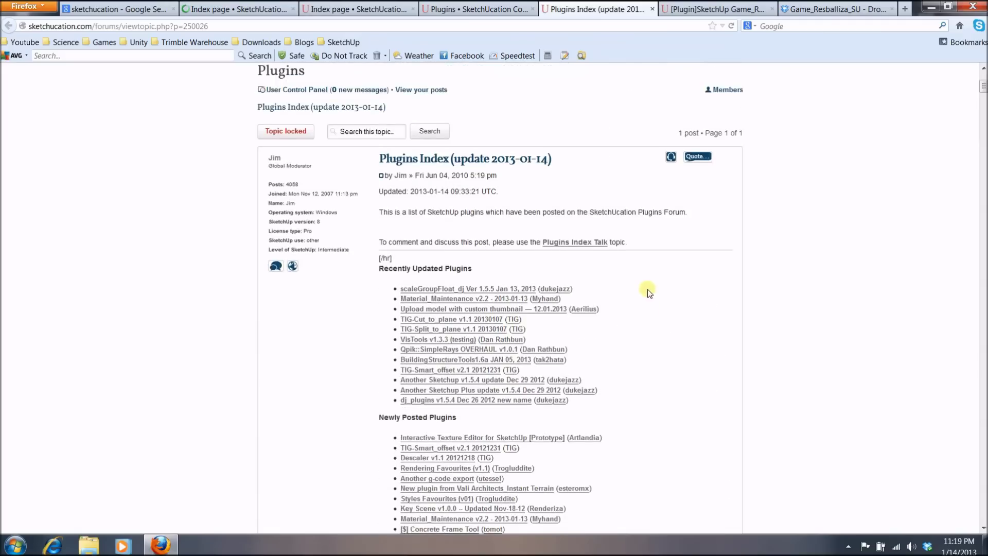
scroll(649, 291, "down", 8)
scroll(649, 291, "down", 3)
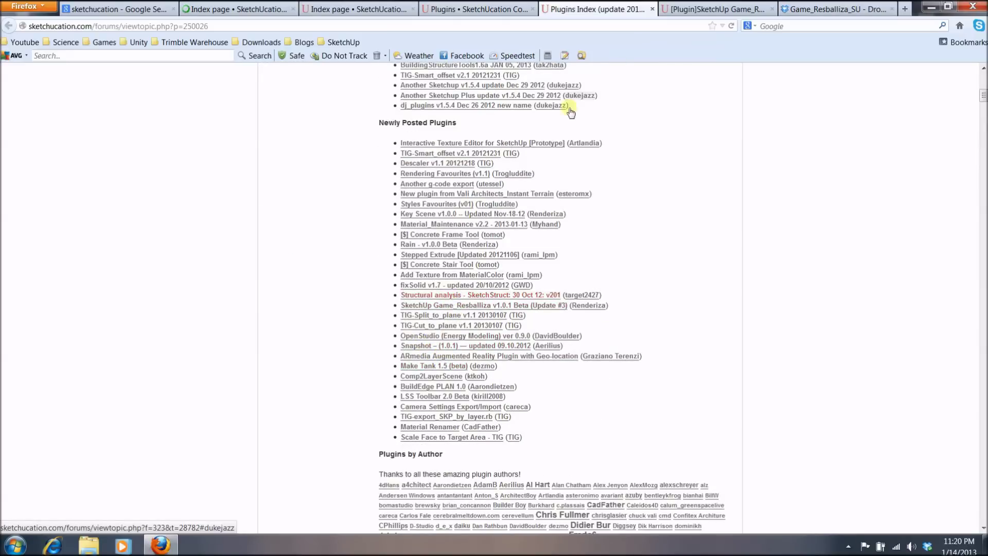
left_click(713, 10)
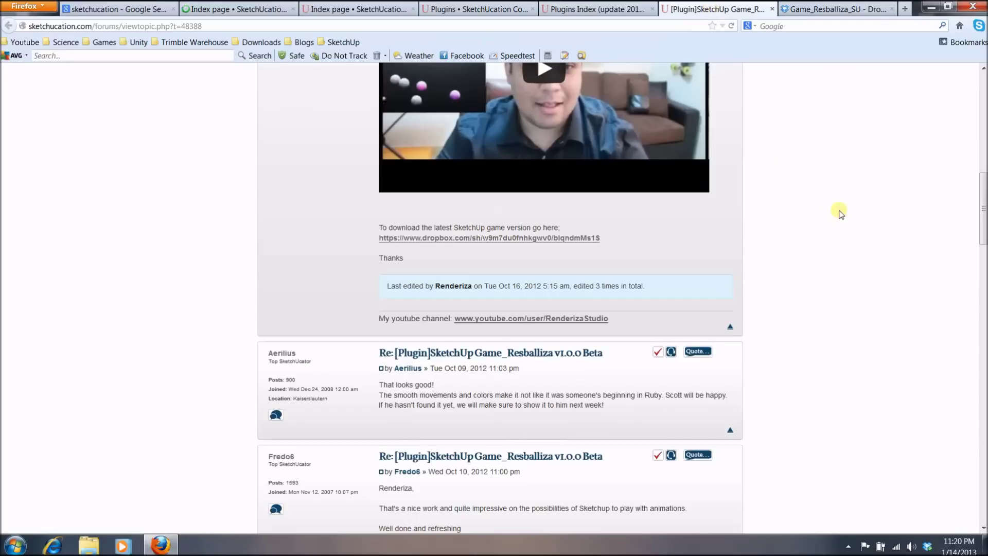
- Find the Dropbox download link in the Game_Resballiza thread and bring up the Game_Resballiza_SU folder
scroll(839, 213, "up", 5)
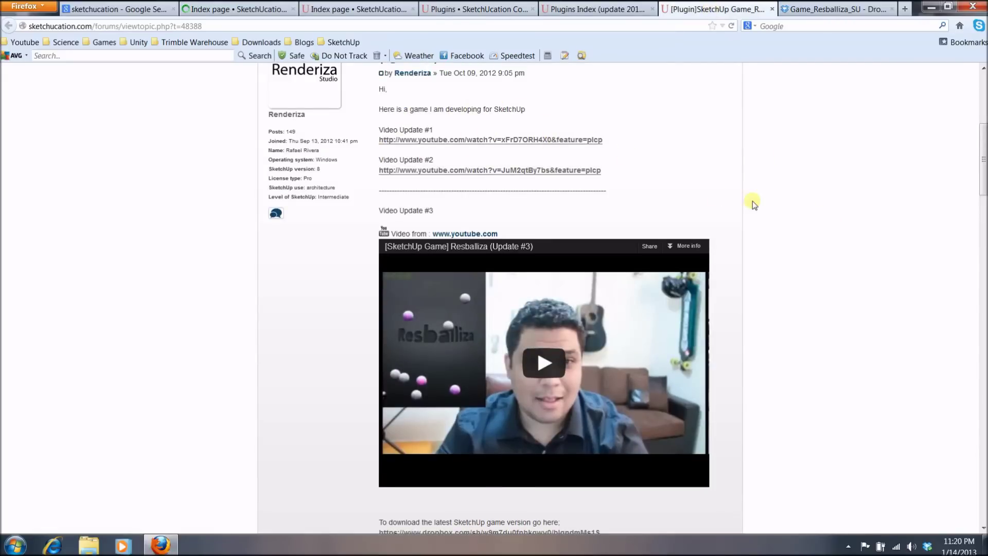
scroll(752, 204, "down", 6)
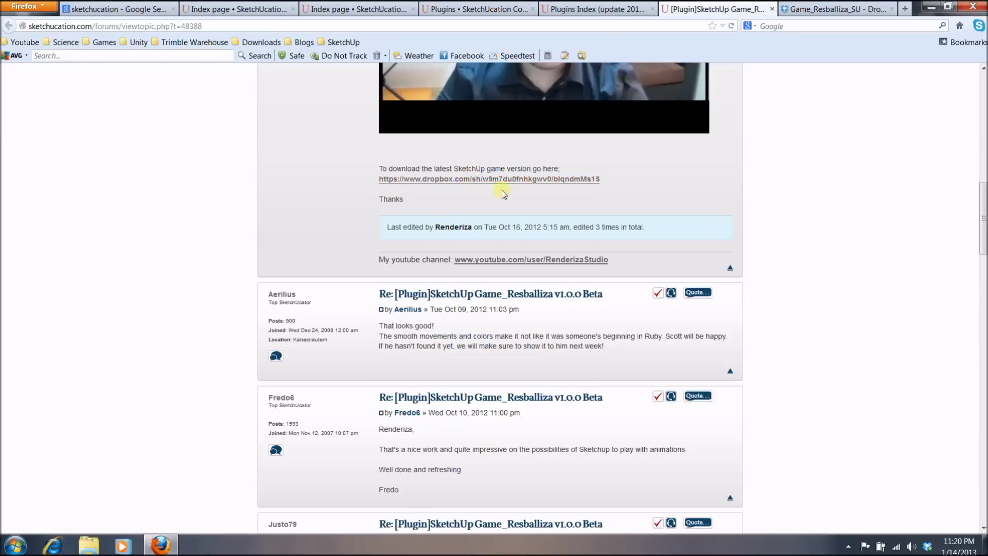
scroll(823, 203, "up", 10)
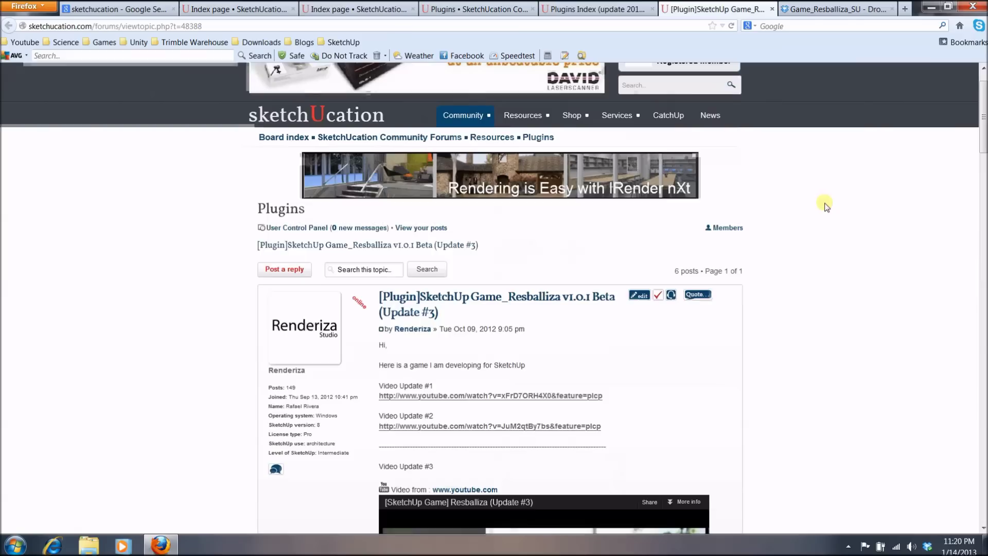
mouse_move(665, 83)
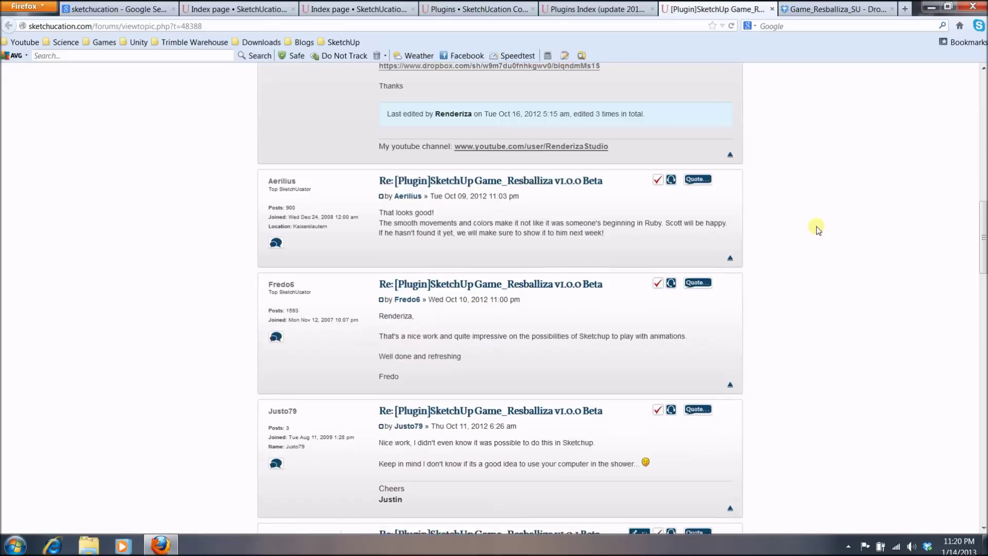
scroll(816, 227, "up", 6)
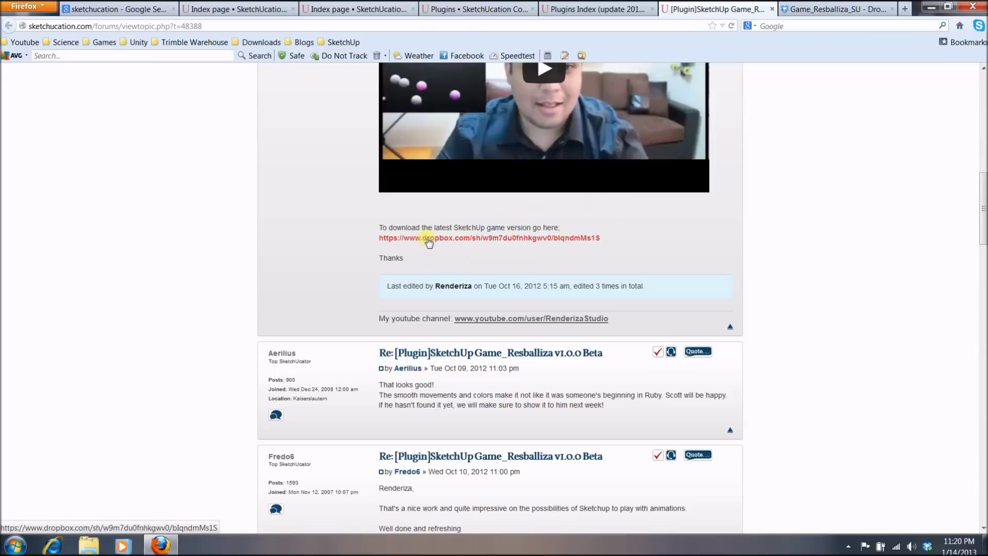
left_click(833, 10)
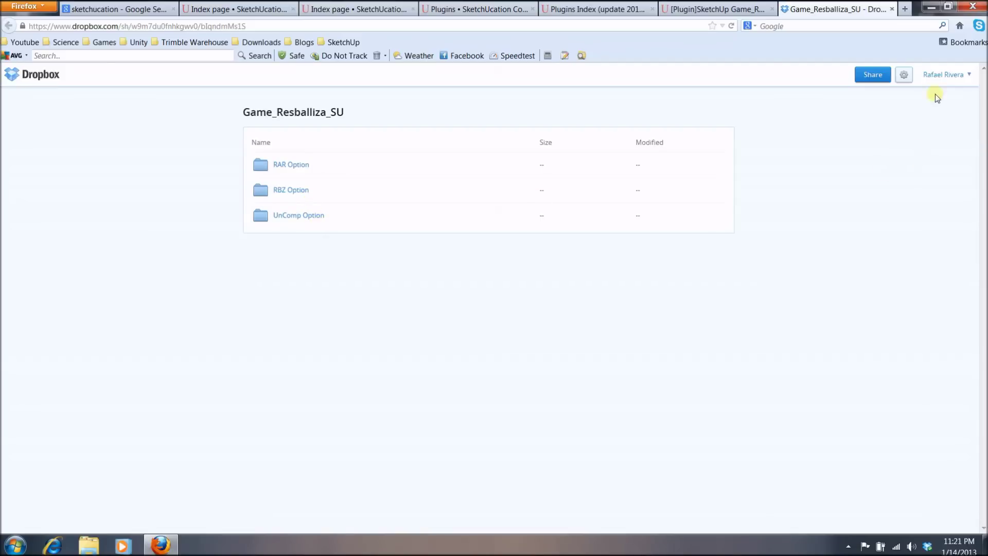
- Minimize Firefox to reveal the UnComp, RAR and RBZ Option folders on the desktop
left_click(937, 9)
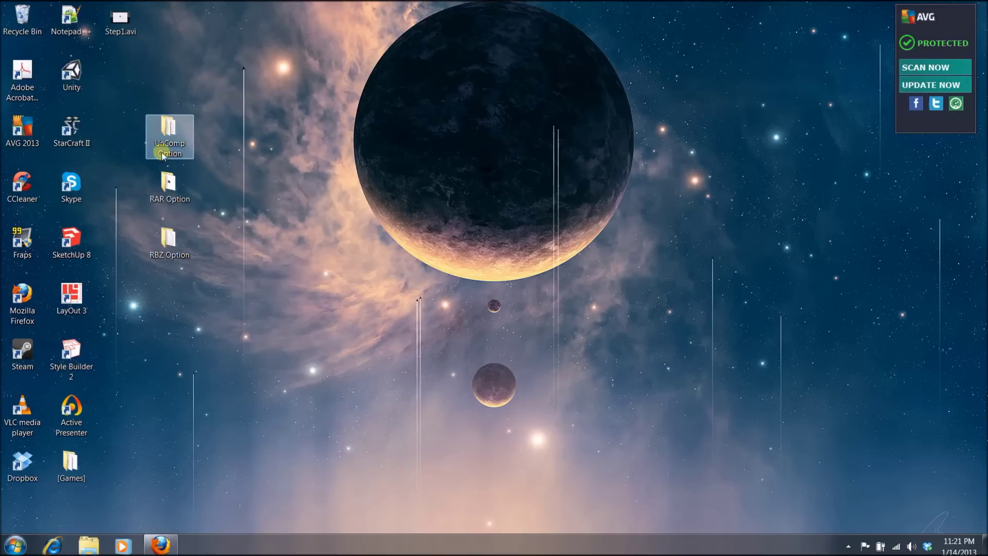
- Open the desktop UnComp Option folder and move its Explorer window to the right
double_click(173, 132)
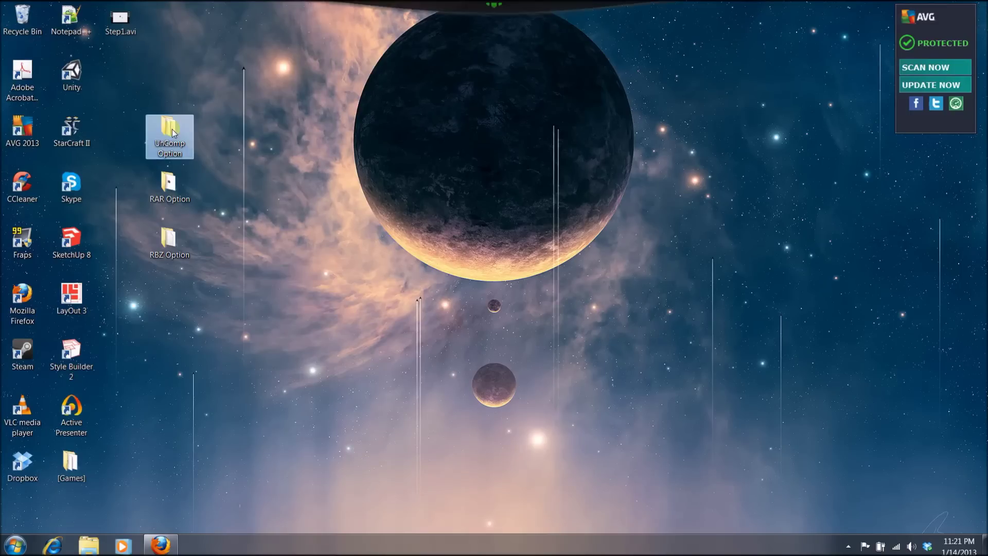
left_click_drag(263, 58, 525, 68)
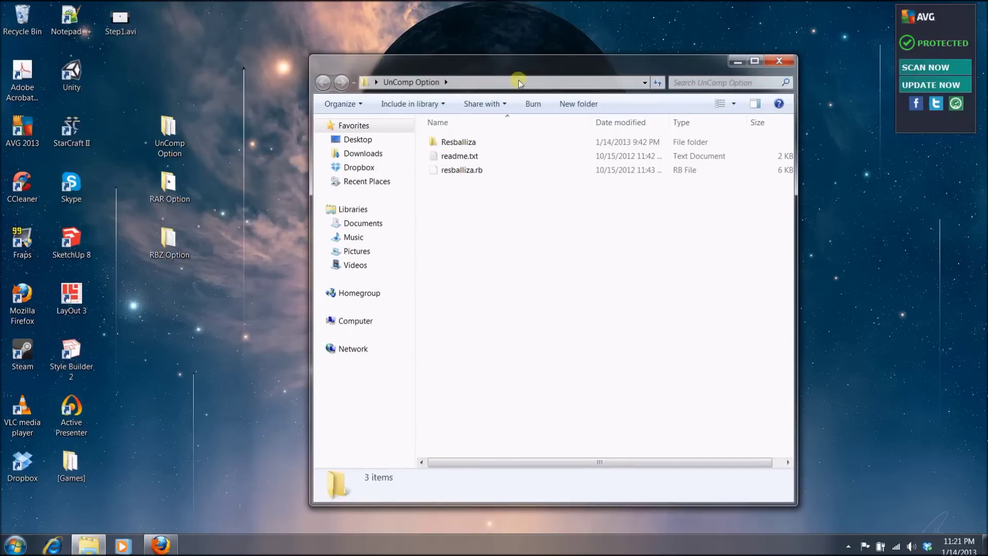
double_click(461, 157)
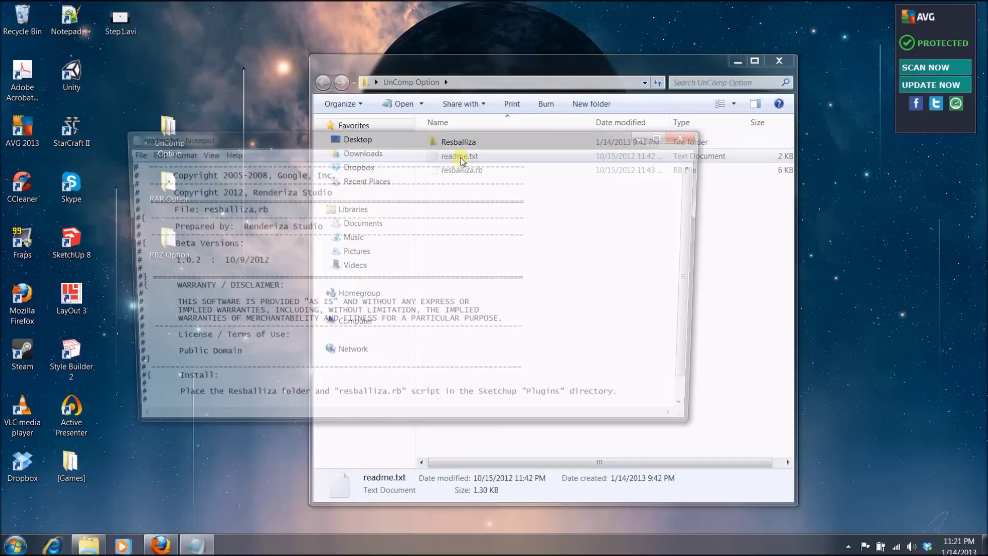
left_click_drag(468, 143, 491, 119)
scroll(361, 268, "down", 1)
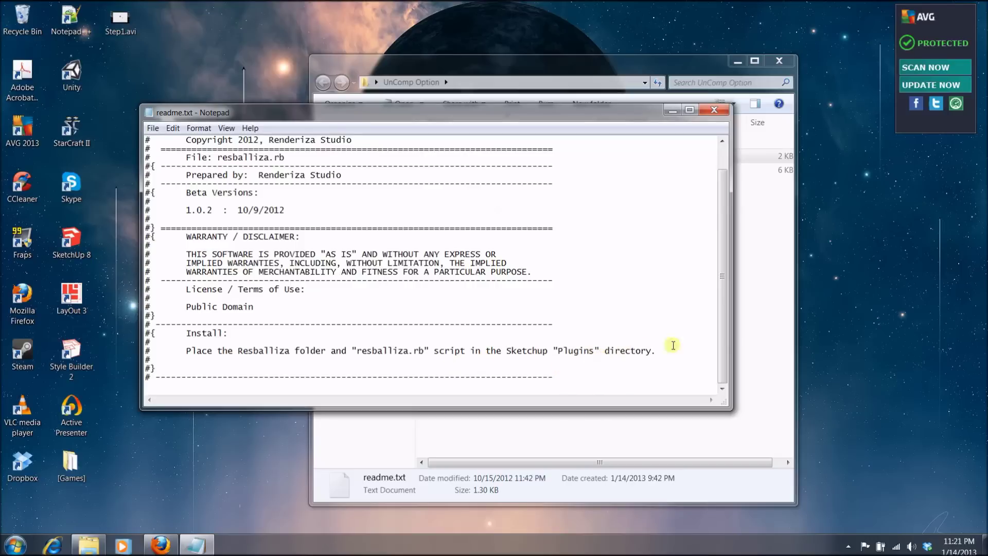
left_click(714, 110)
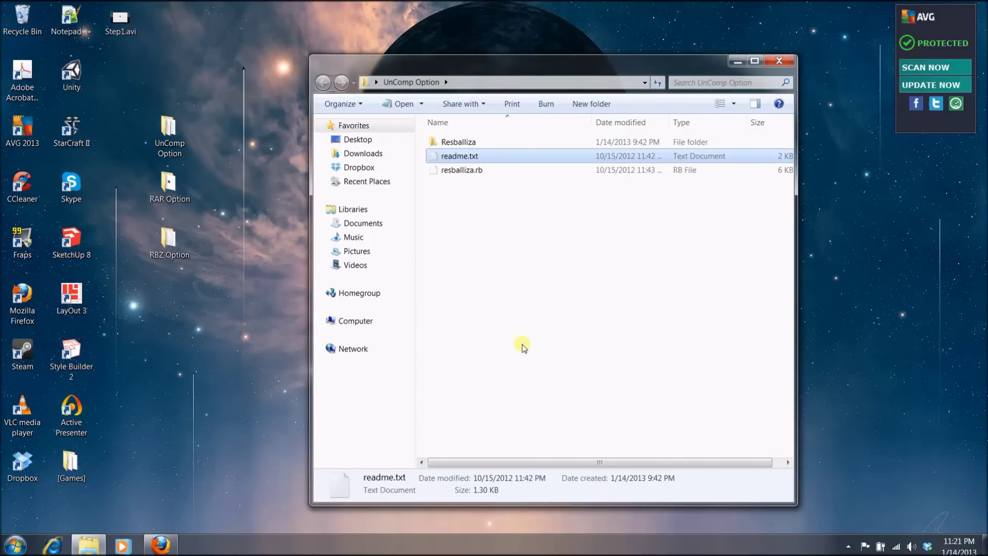
- Navigate a new Explorer window to C:\Program Files (x86)\Google\Google SketchUp 8\Plugins
left_click(10, 550)
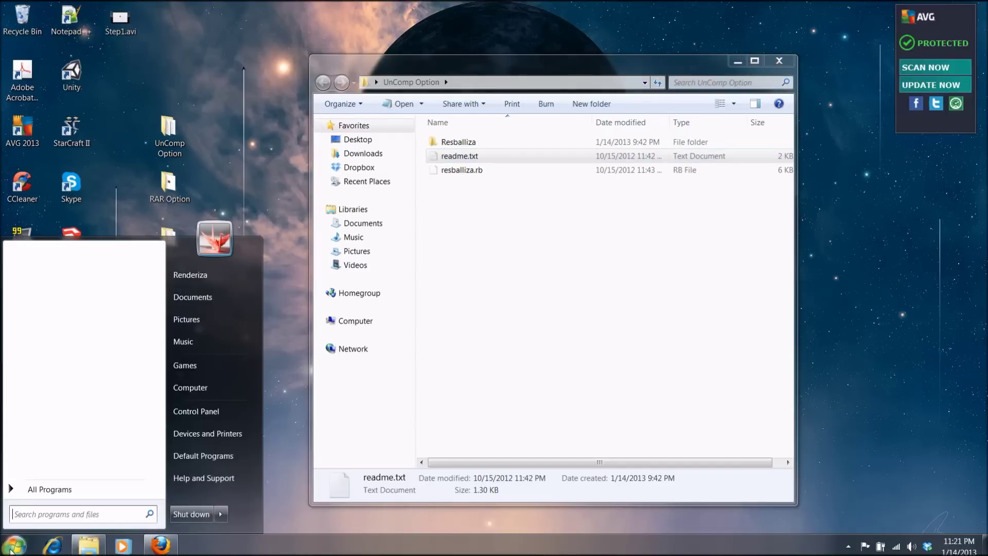
left_click(191, 389)
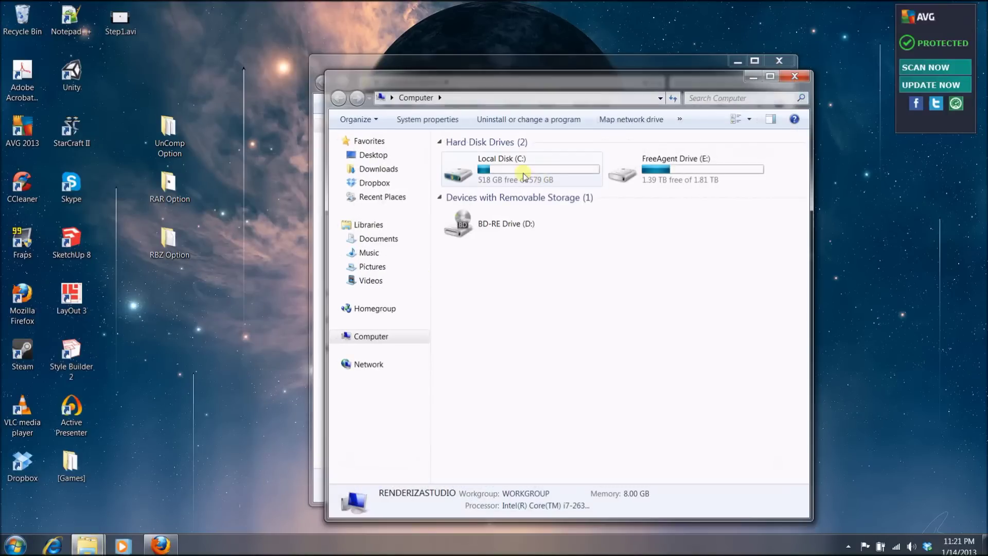
double_click(486, 174)
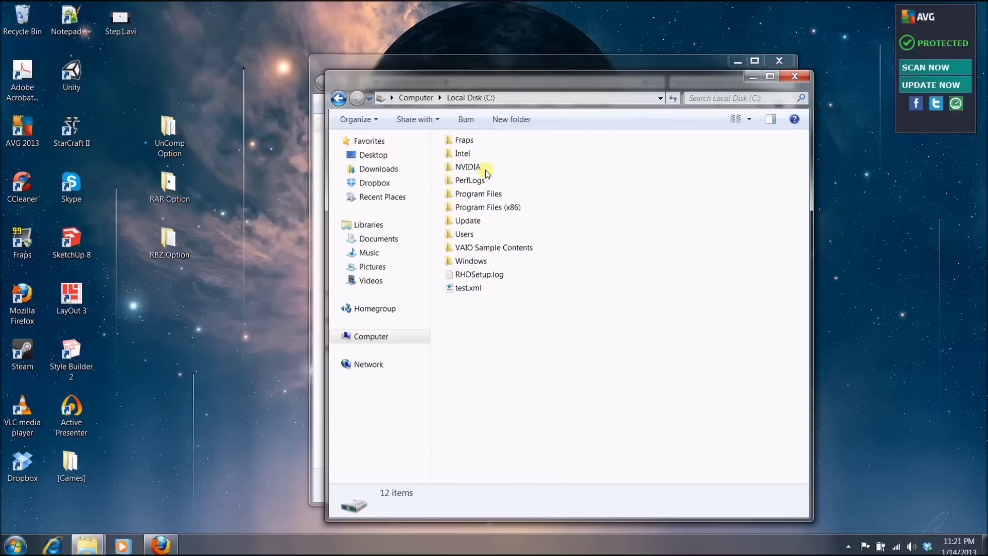
double_click(483, 208)
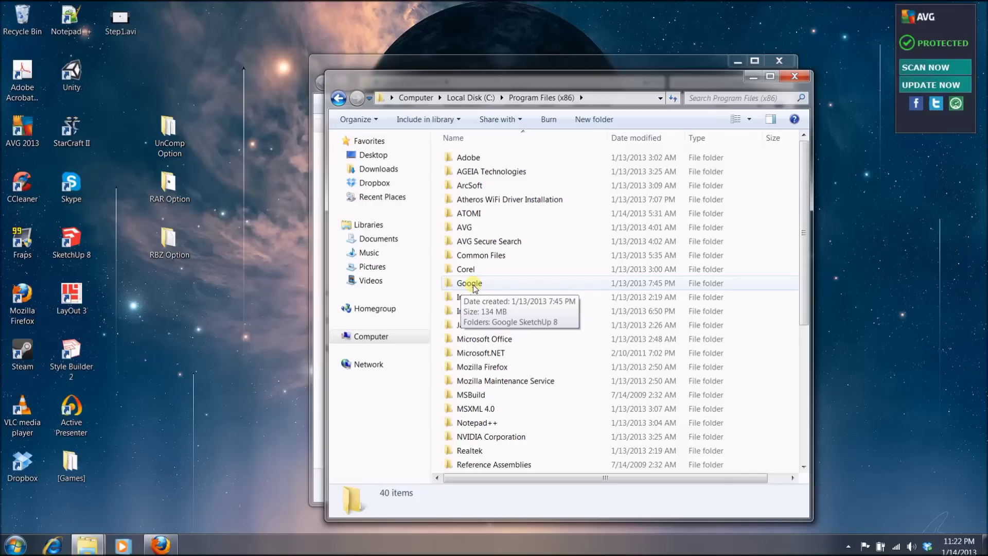
double_click(474, 286)
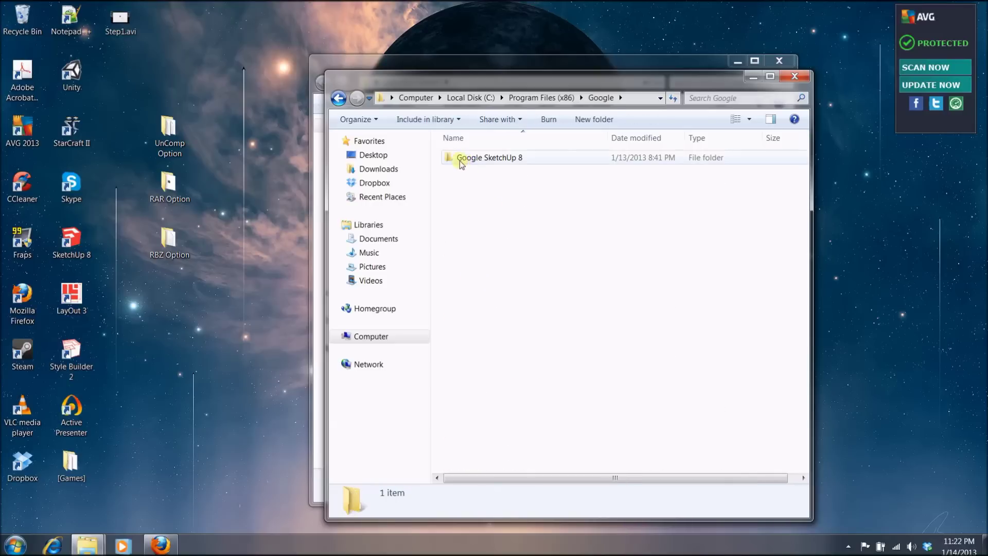
double_click(501, 163)
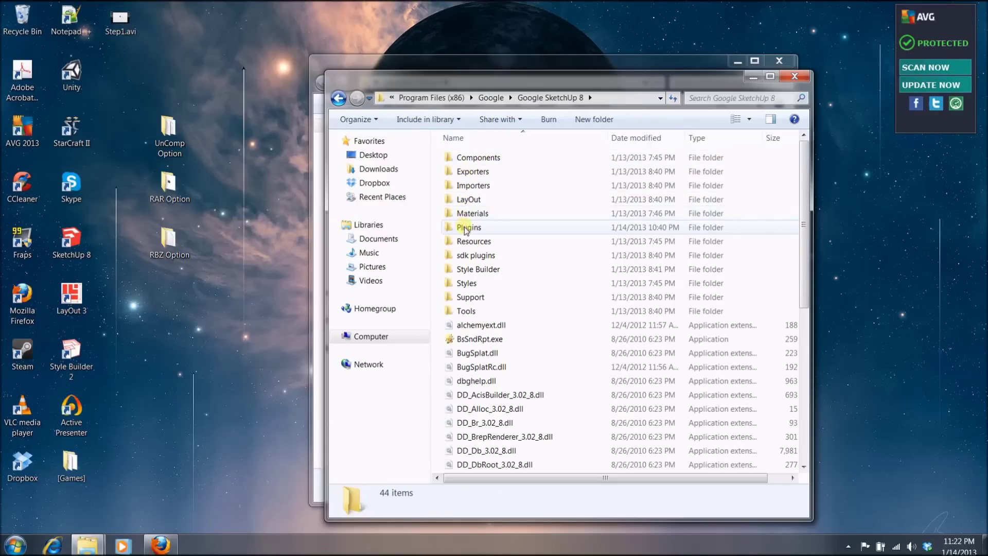
mouse_move(468, 232)
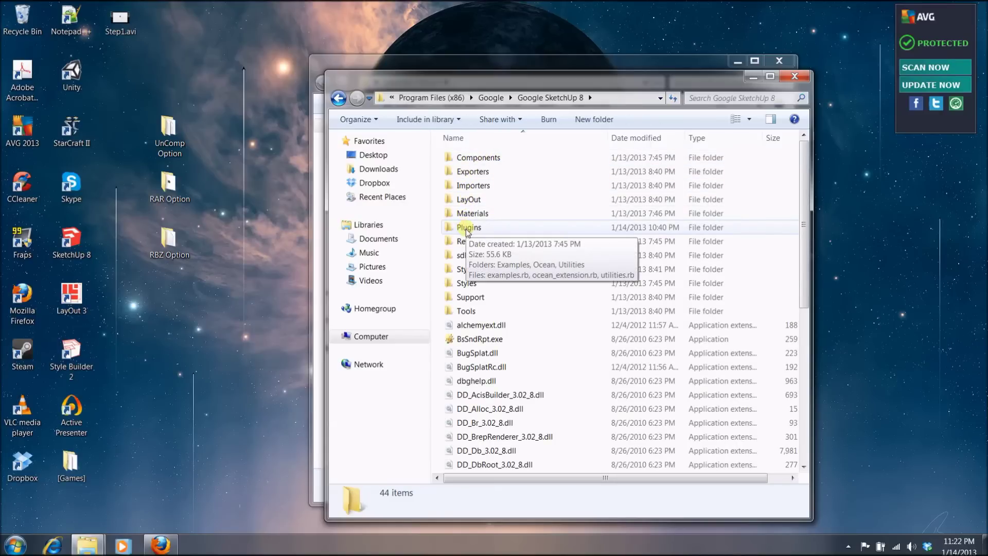
double_click(468, 228)
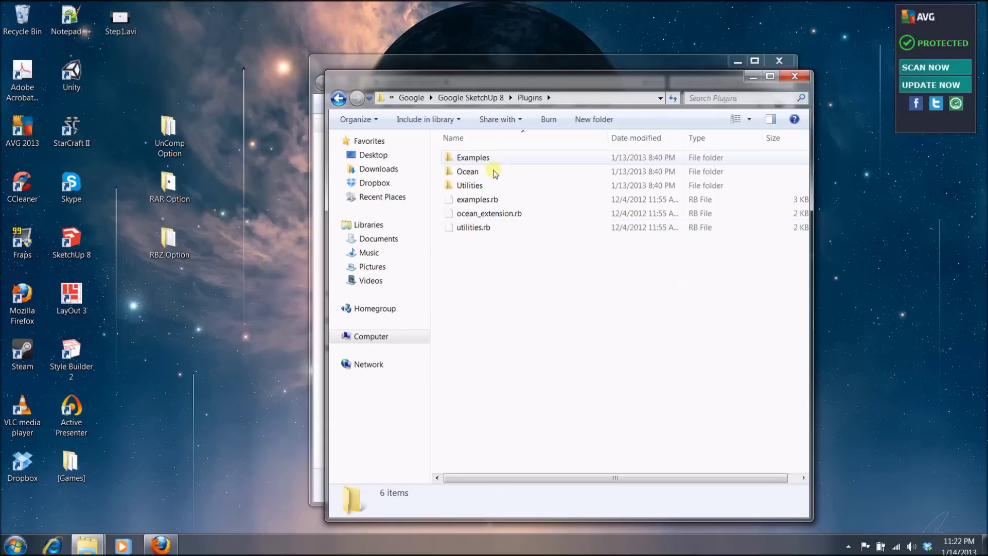
- Place Plugins beside UnComp Option and copy resballiza.rb into Plugins, granting administrator permission
left_click_drag(579, 77, 190, 76)
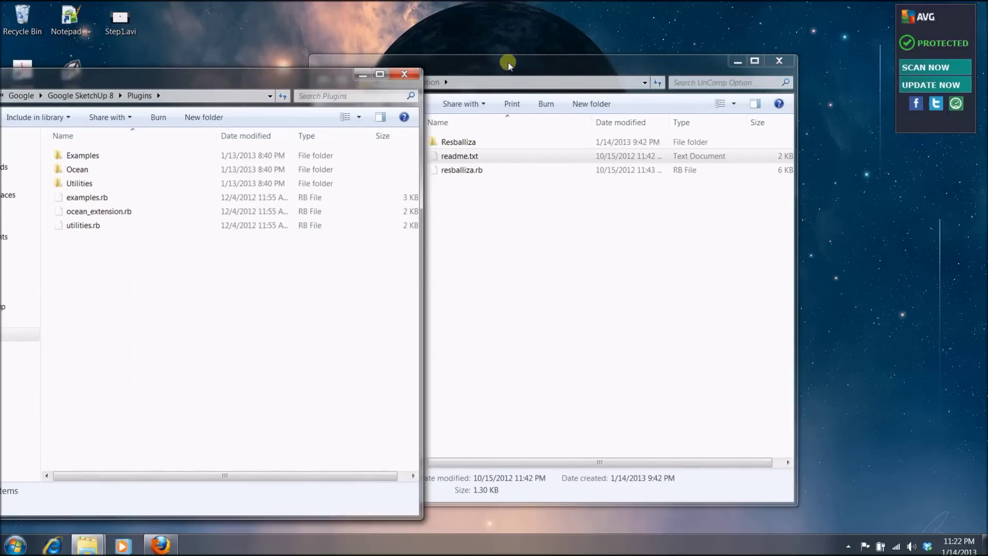
left_click_drag(506, 62, 593, 68)
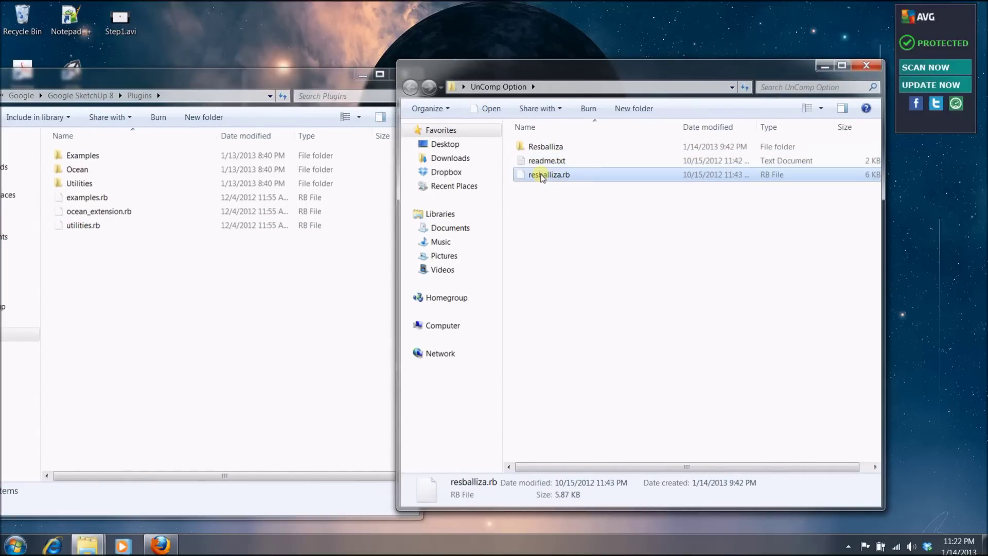
left_click_drag(530, 194, 75, 273)
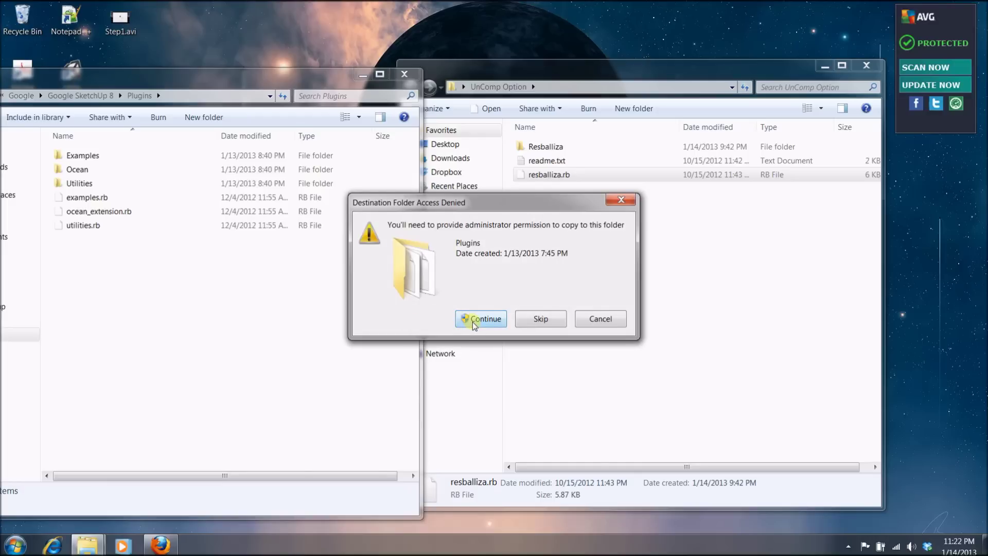
left_click(478, 319)
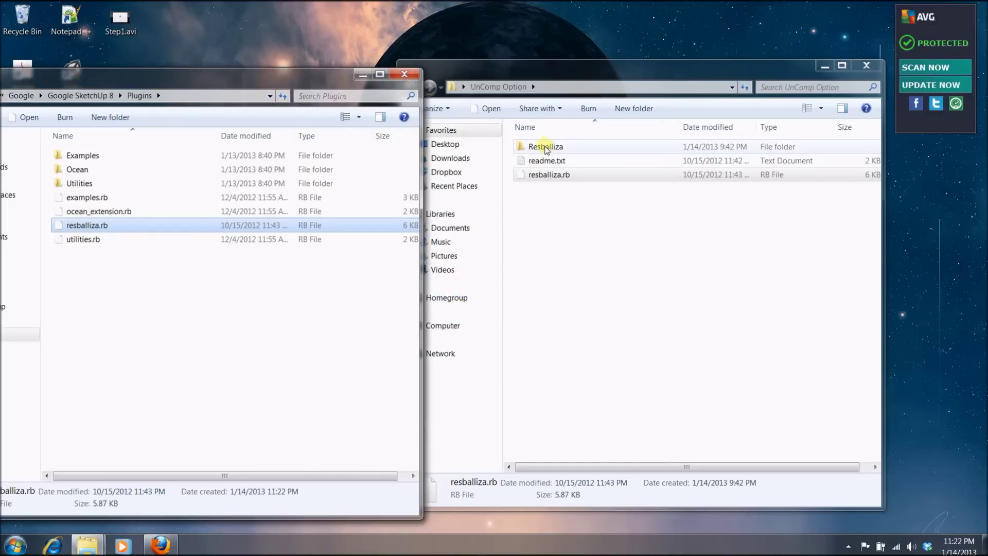
- Copy the Resballiza folder into Plugins, granting administrator permission
left_click(545, 149)
left_click(130, 322)
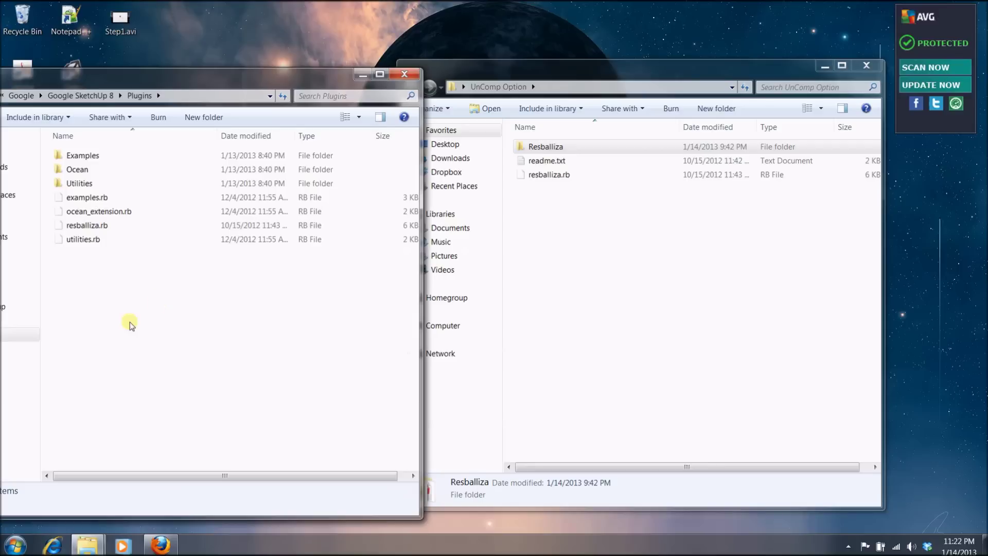
left_click(429, 320)
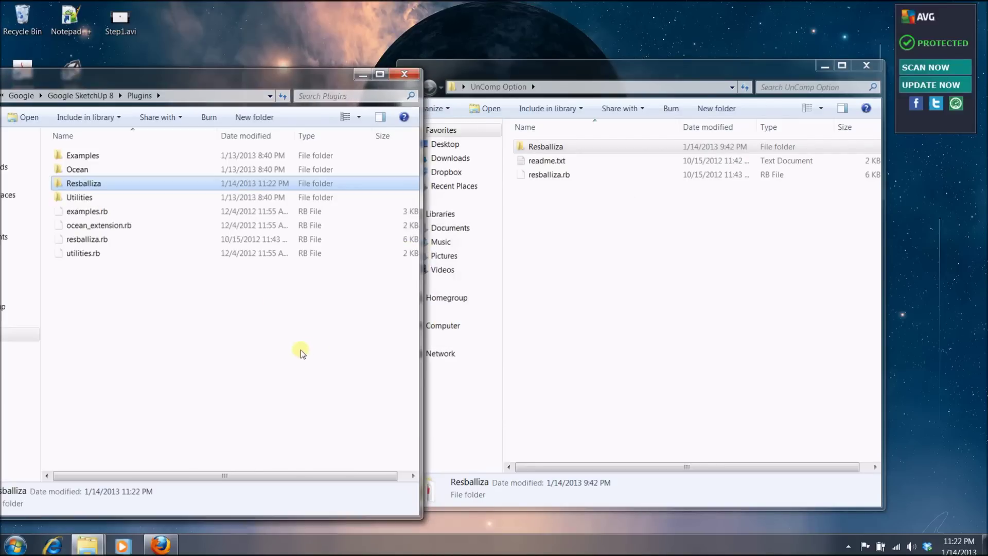
- Move the Plugins window toward the centre and dismiss the Resballiza folder's context menu
mouse_move(64, 183)
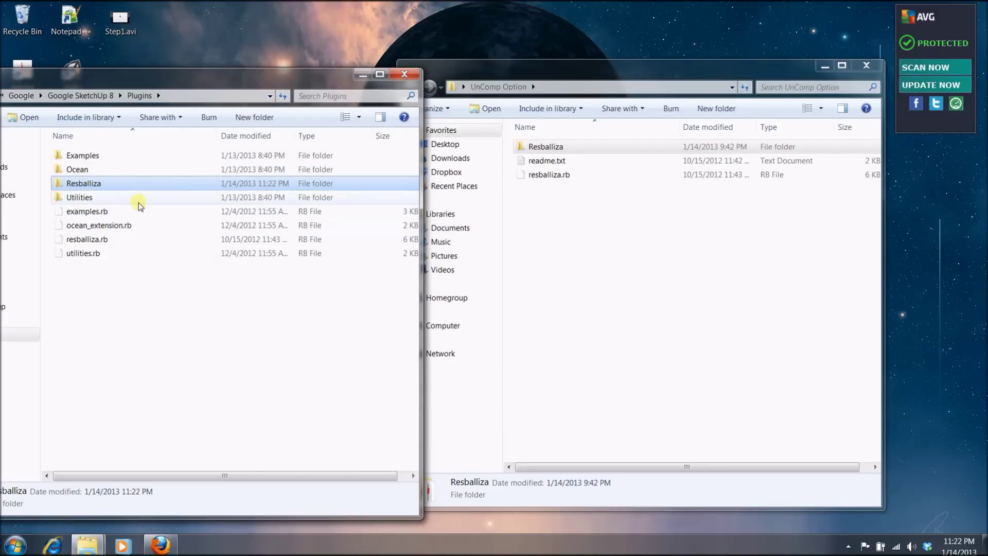
left_click_drag(195, 80, 559, 60)
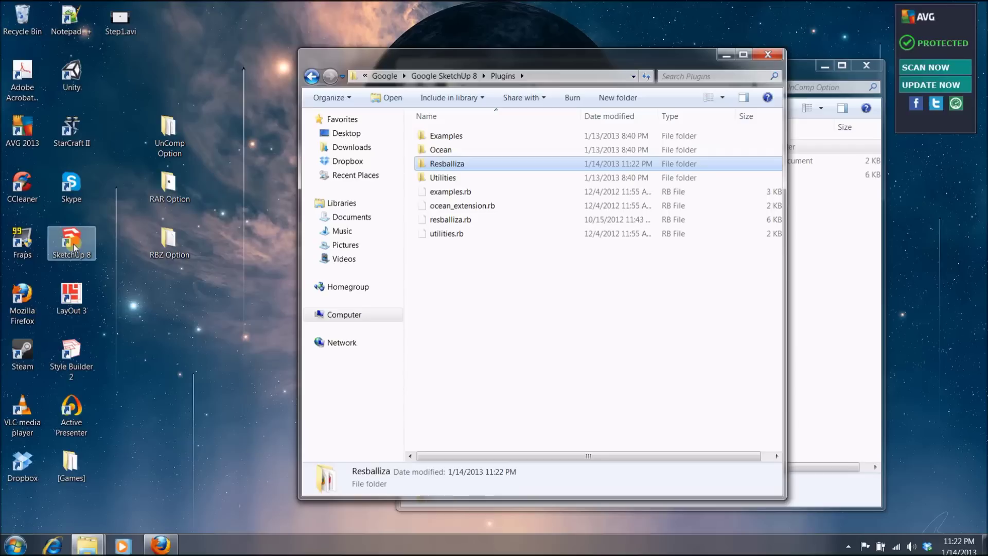
right_click(439, 165)
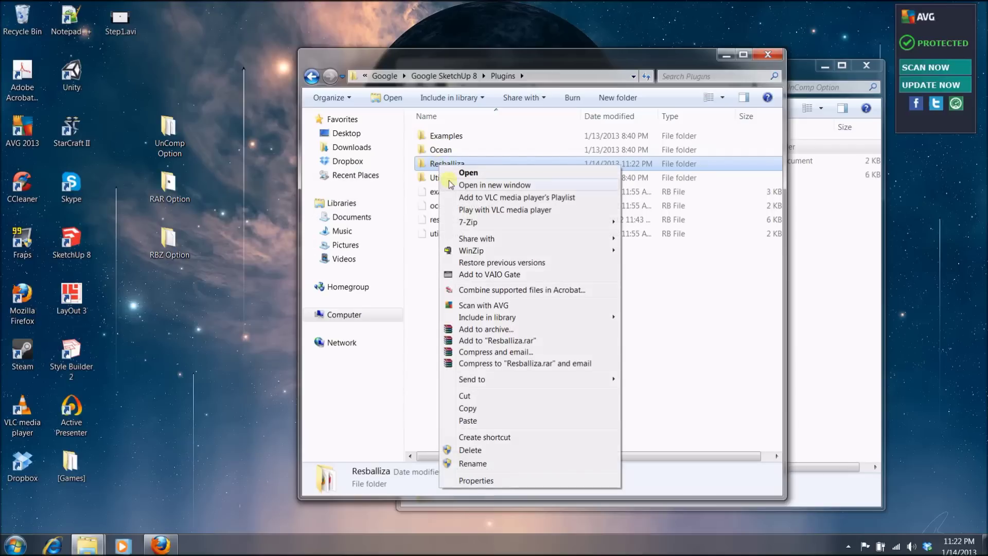
left_click(690, 289)
- Minimize Plugins, close UnComp Option and open the RAR Option desktop folder
left_click(726, 55)
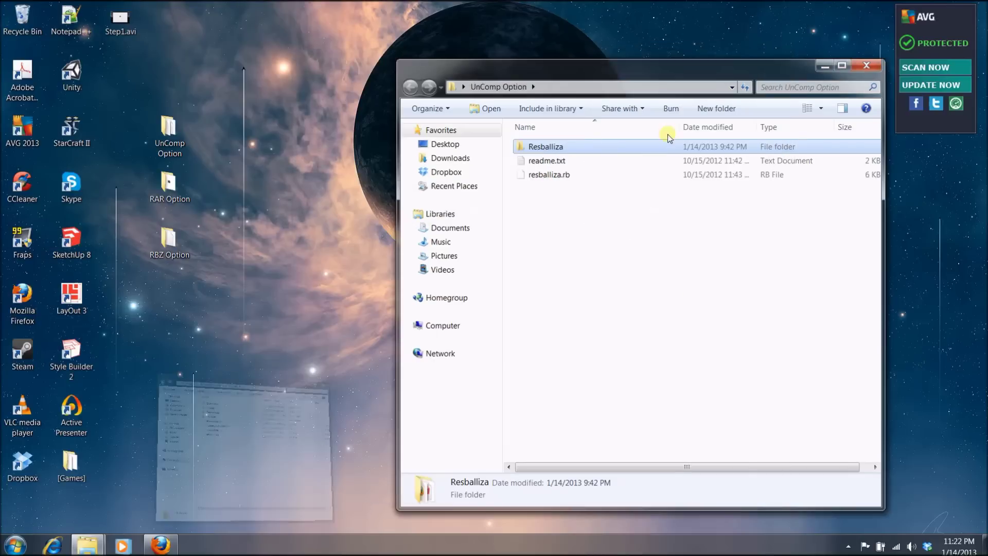
left_click(866, 66)
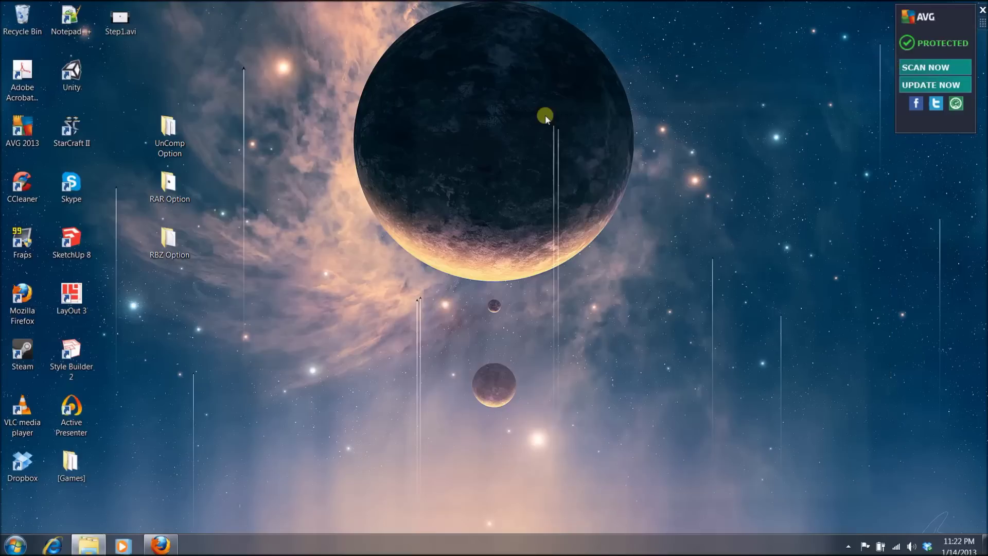
double_click(168, 189)
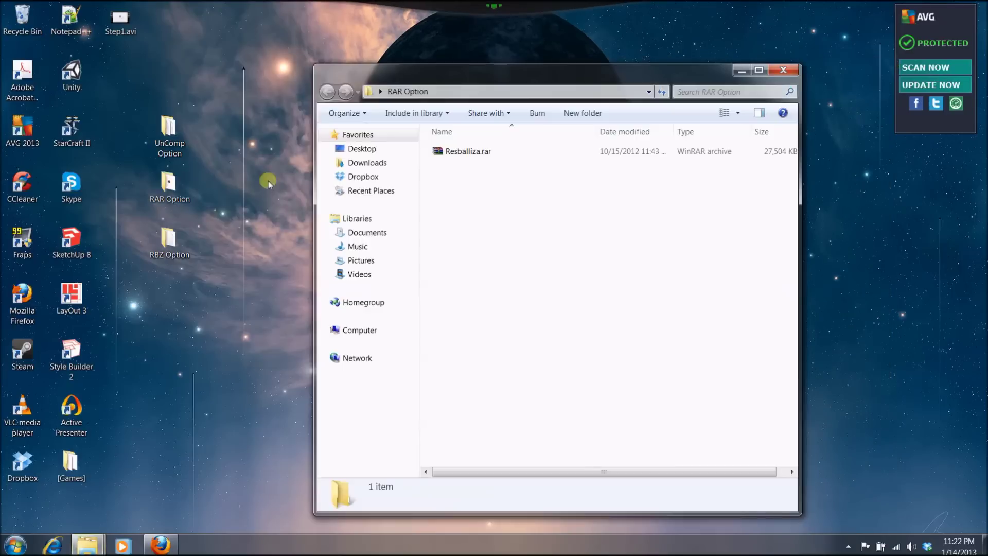
- View Resballiza.rar's contents in WinRAR, then close WinRAR and the RAR Option folder
double_click(452, 155)
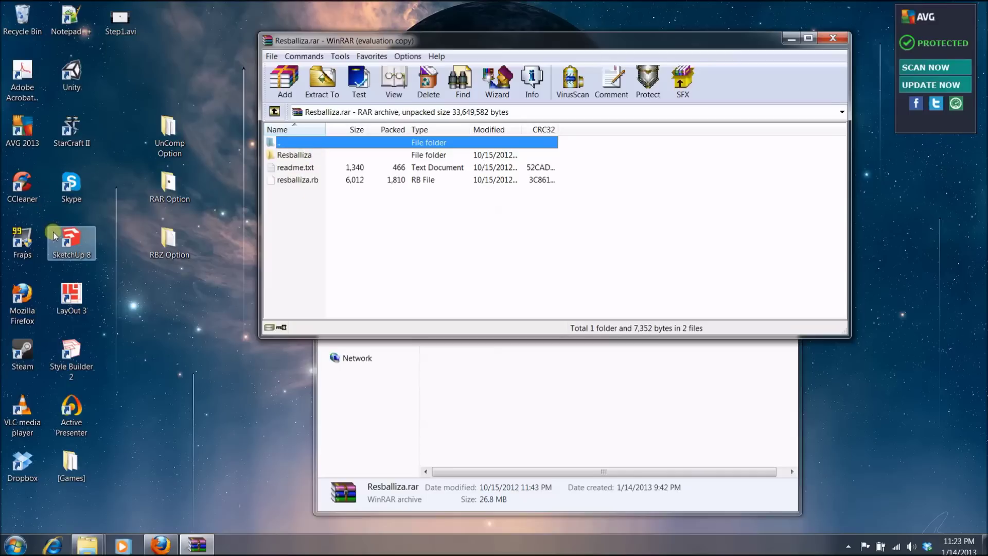
left_click(833, 39)
left_click(783, 71)
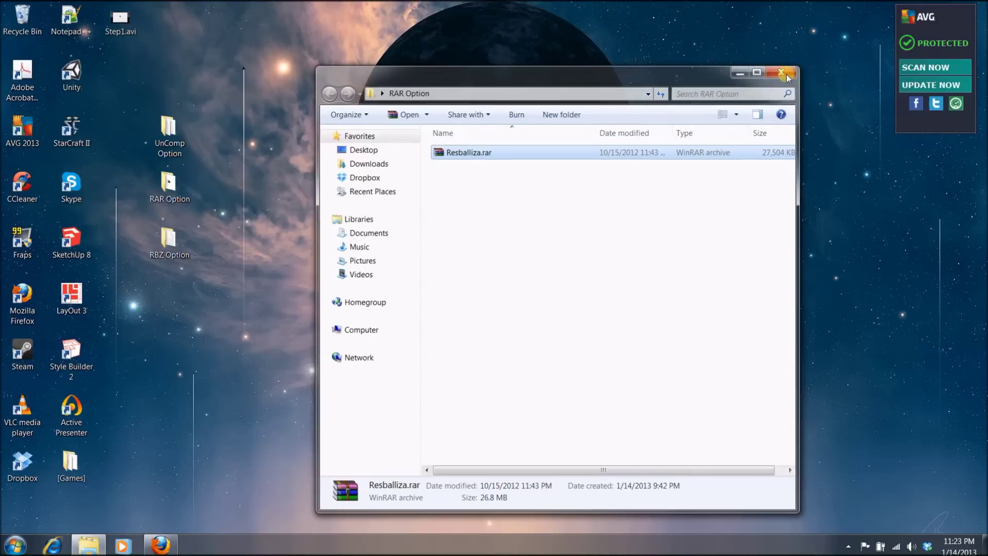
- Open the RBZ Option folder and bring the Plugins window back, moved to the left
double_click(175, 241)
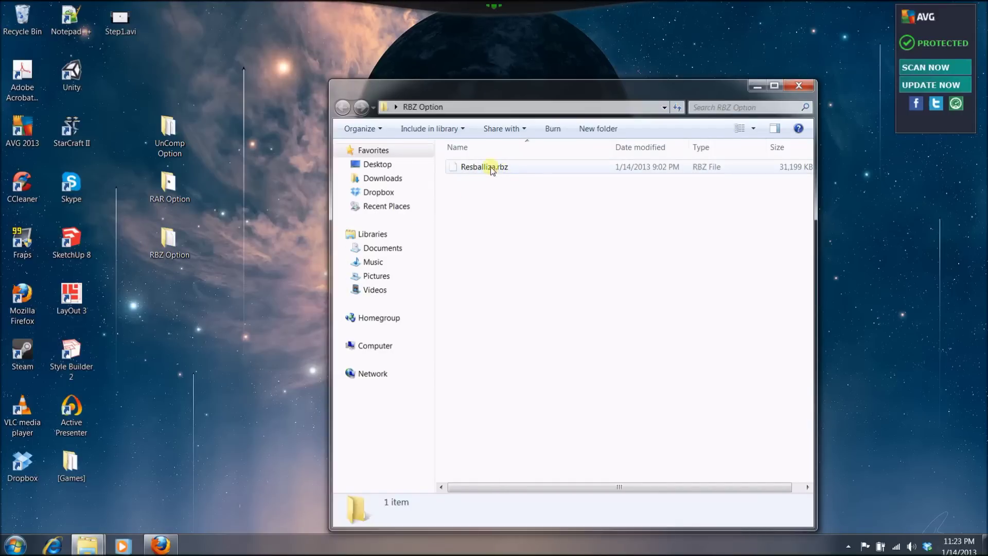
mouse_move(95, 544)
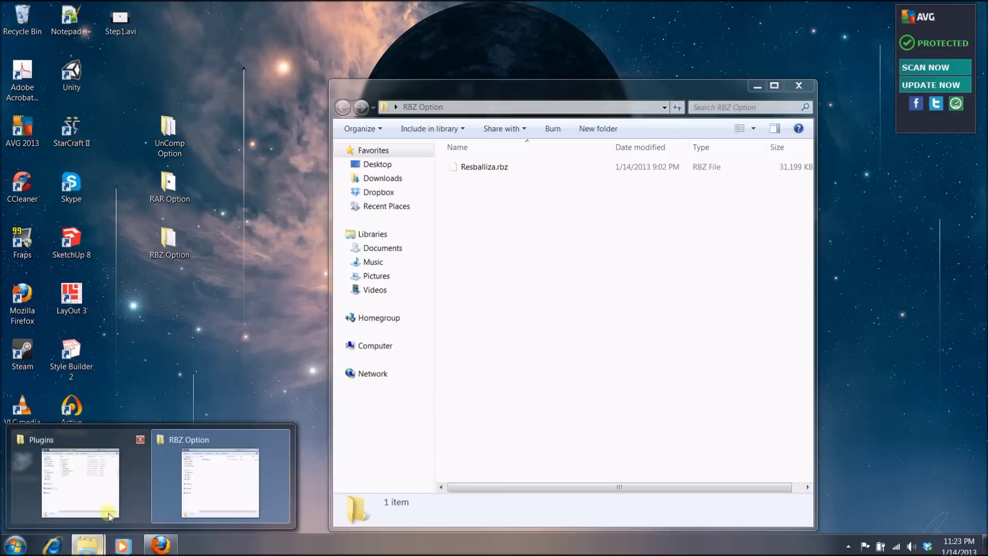
left_click(97, 483)
left_click_drag(464, 74, 145, 66)
- Delete the Resballiza folder and resballiza.rb from the Plugins folder
right_click(134, 166)
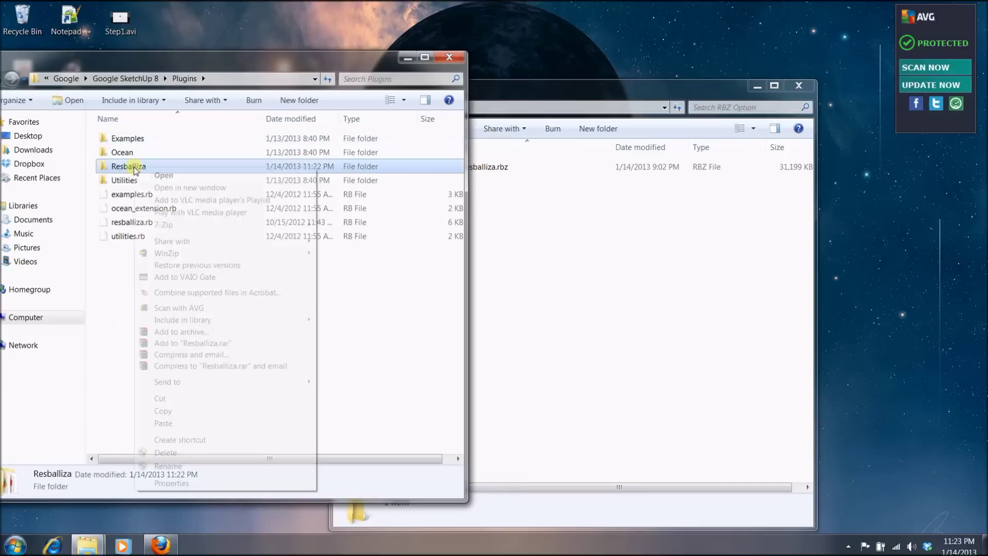
left_click(160, 452)
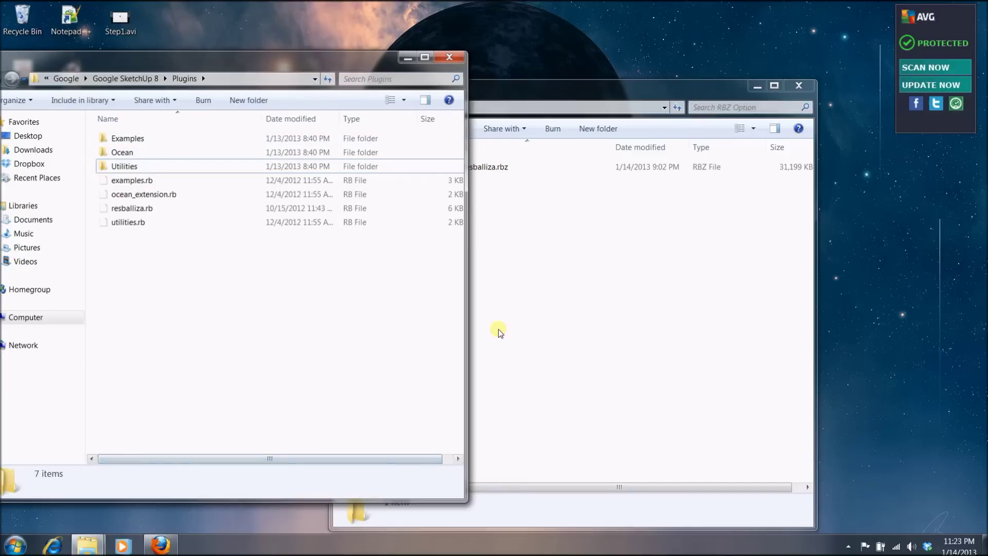
right_click(132, 208)
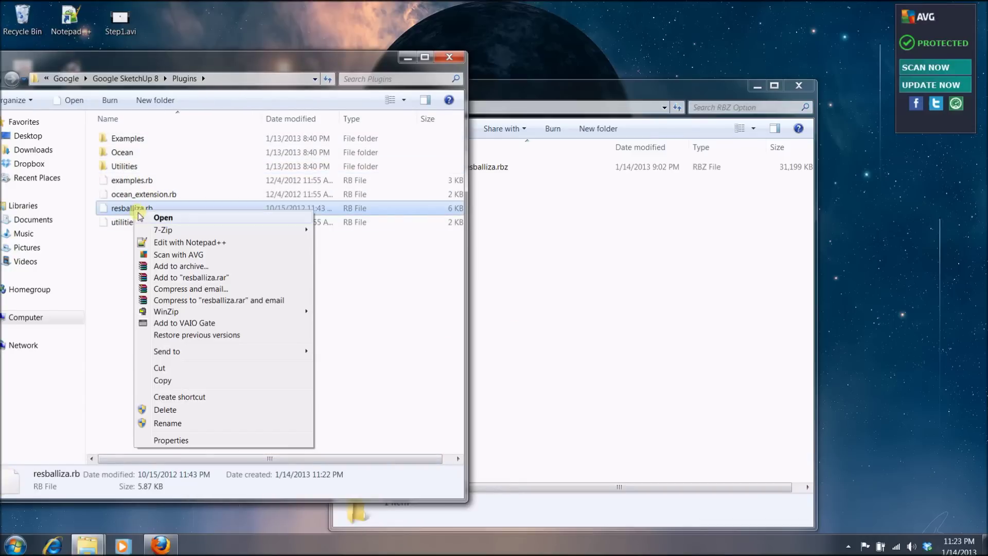
left_click(168, 411)
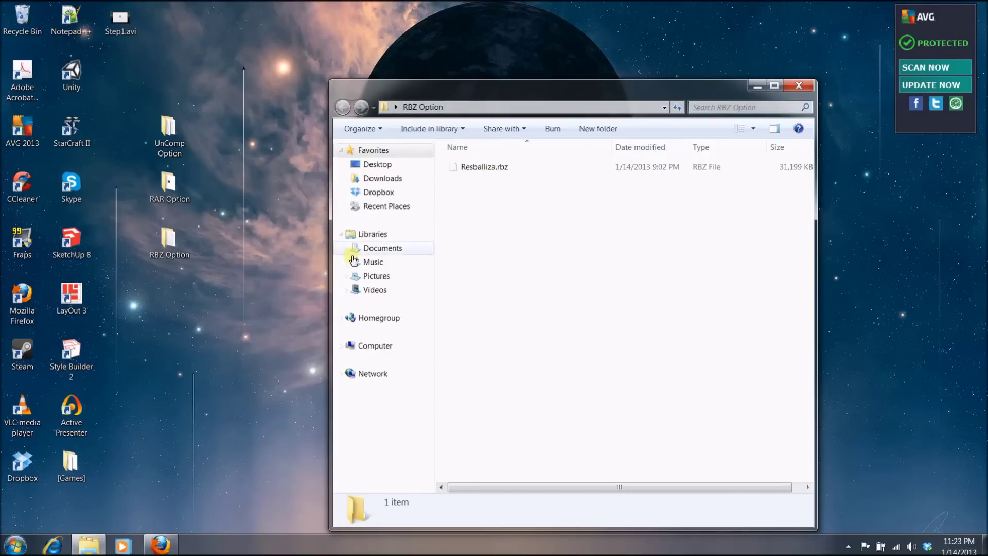
- Launch SketchUp 8, start a new model, and open Window > Preferences
double_click(60, 251)
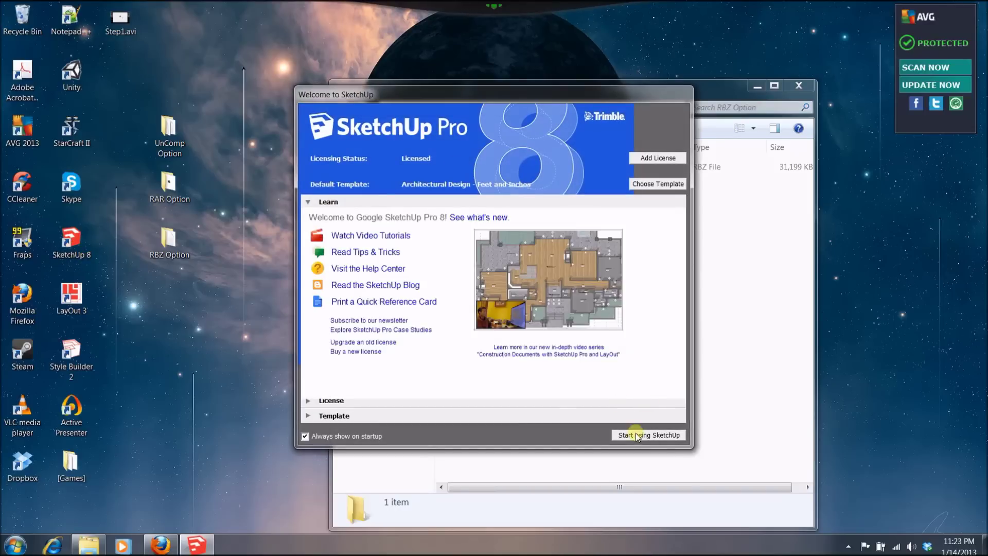
left_click(630, 434)
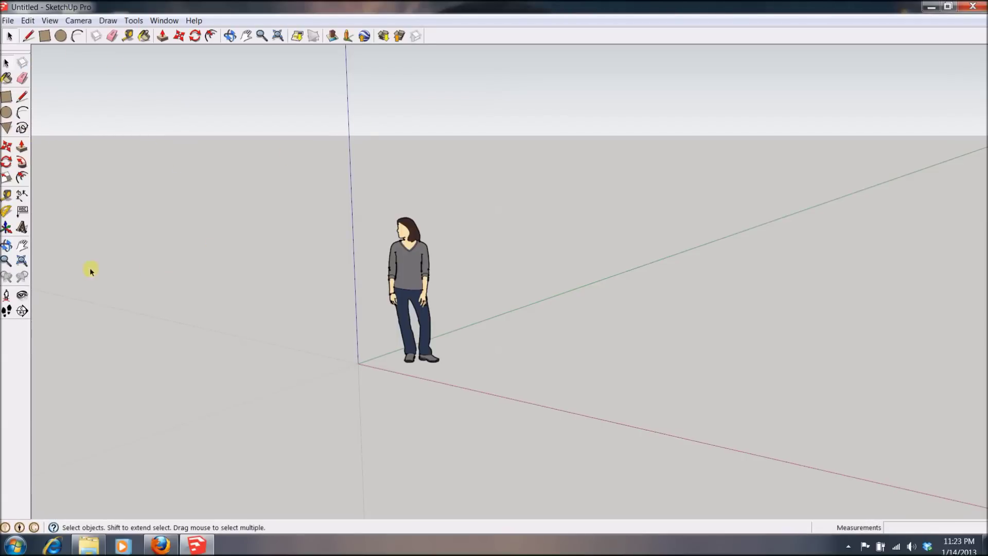
left_click(160, 21)
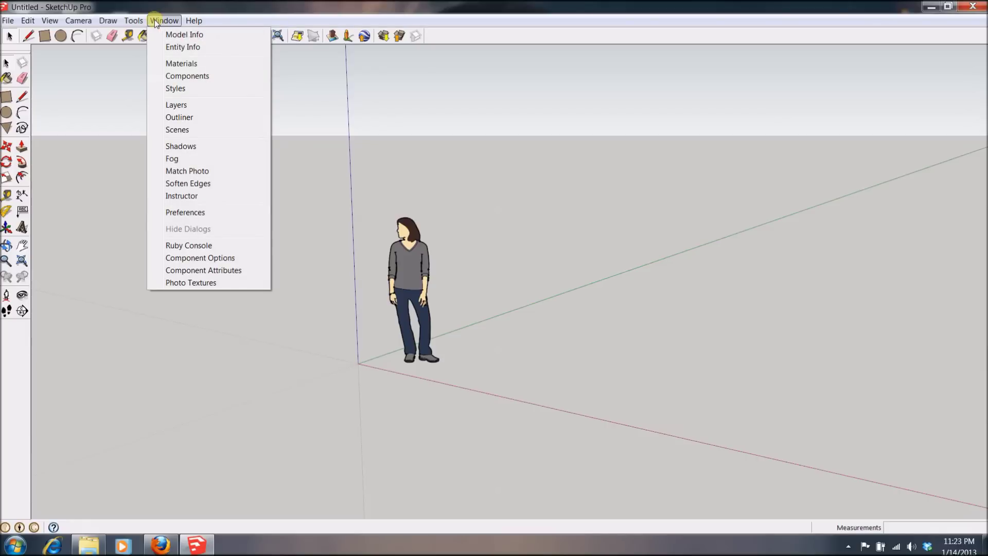
left_click(190, 213)
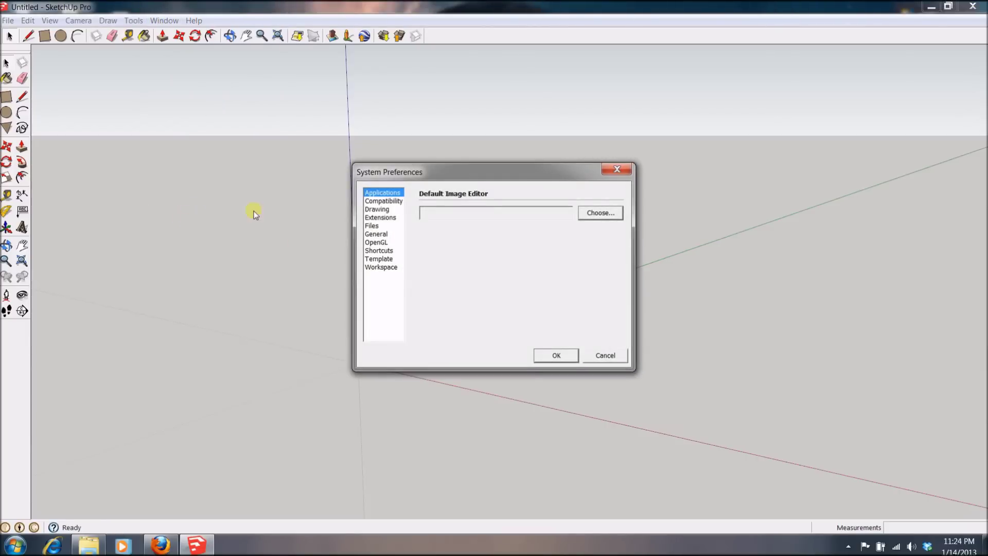
- Under Extensions, install Resballiza.rbz from the Desktop's RBZ Option folder
left_click(381, 218)
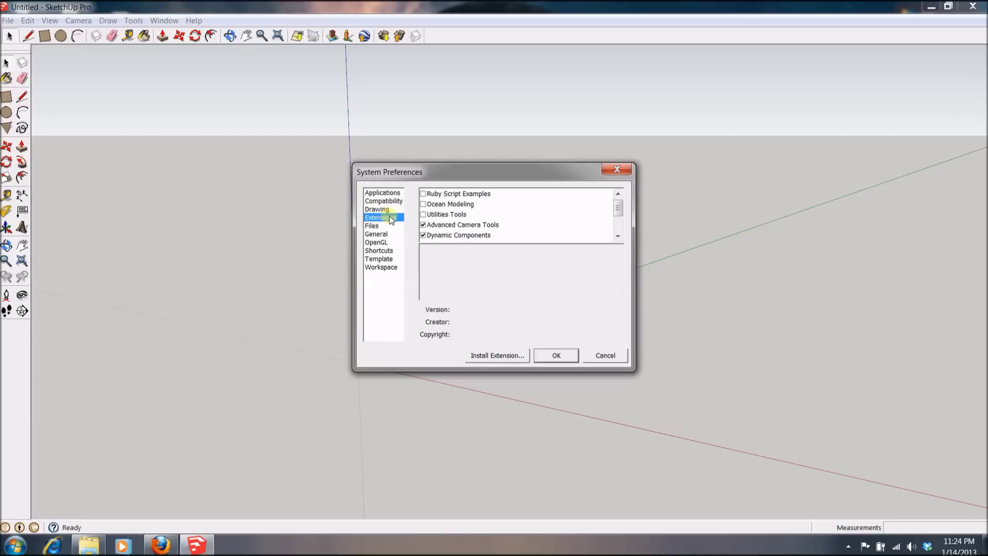
left_click(496, 358)
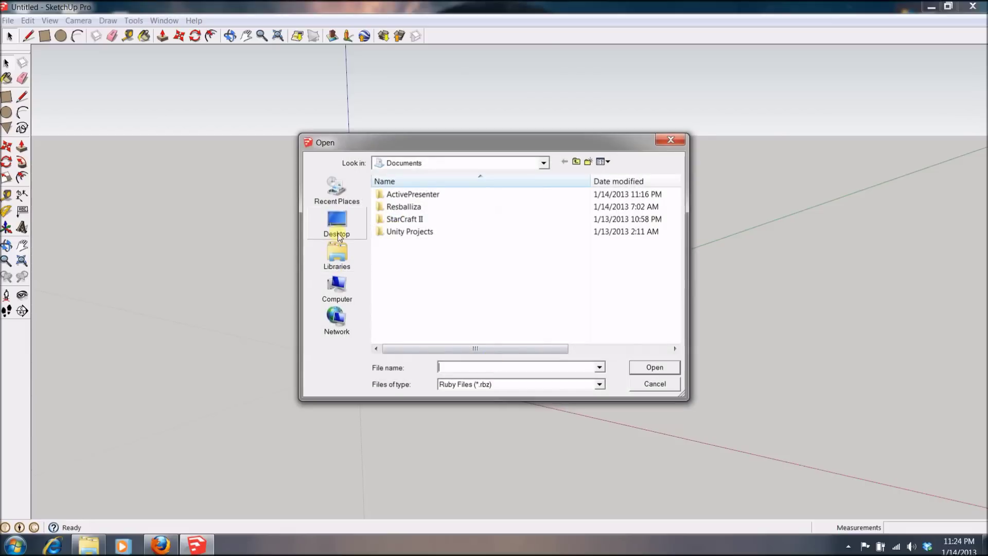
left_click(337, 234)
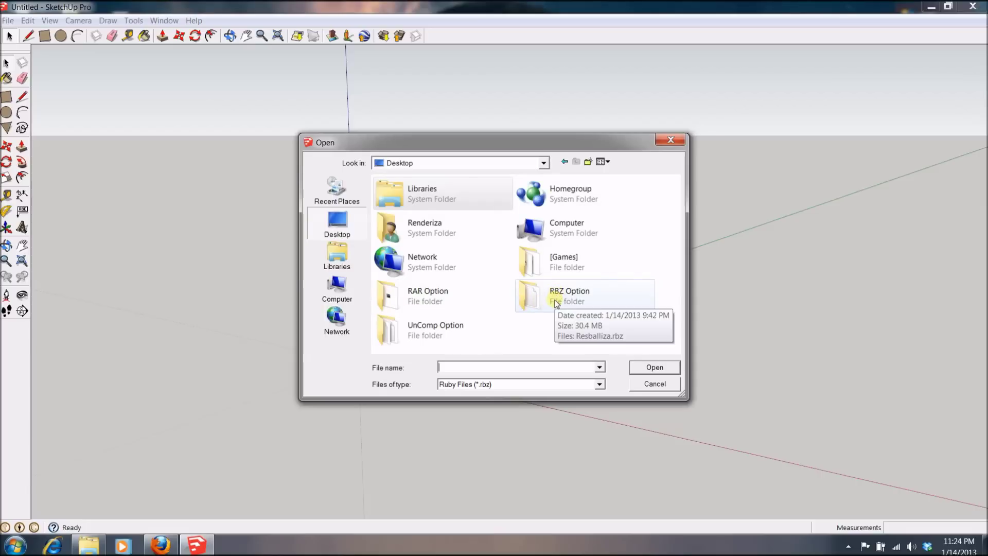
double_click(555, 302)
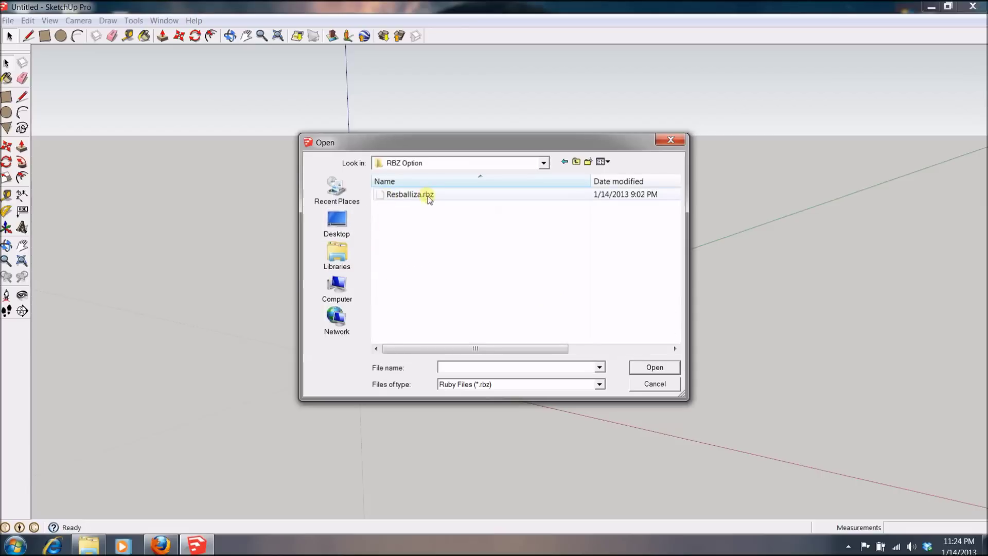
left_click(428, 200)
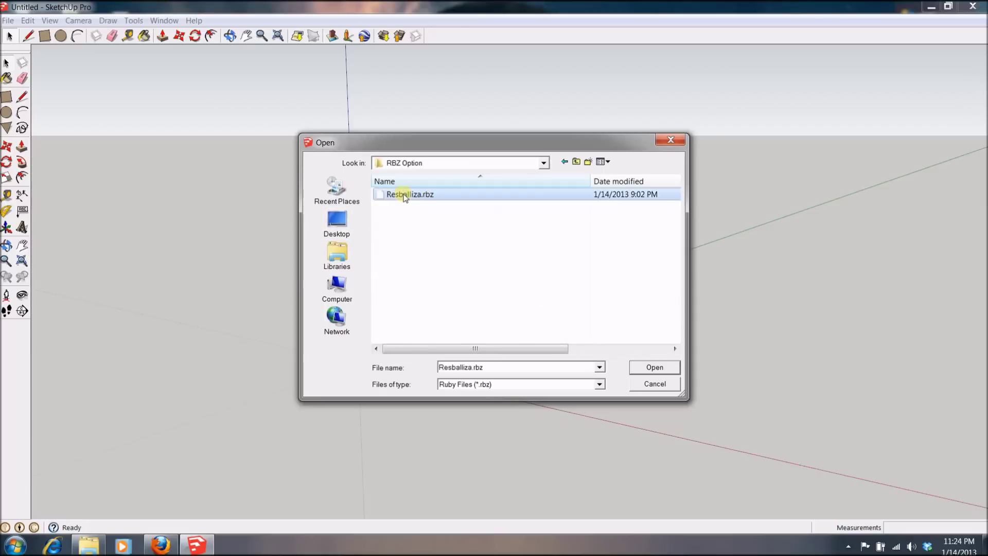
left_click(659, 367)
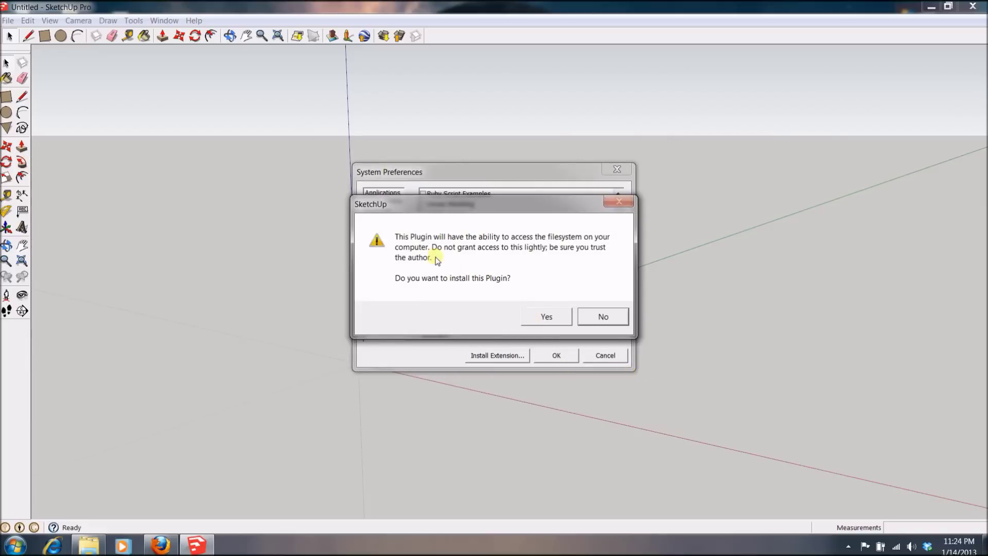
- Confirm the Resballiza install, acknowledge completion, and close System Preferences with OK
left_click(546, 321)
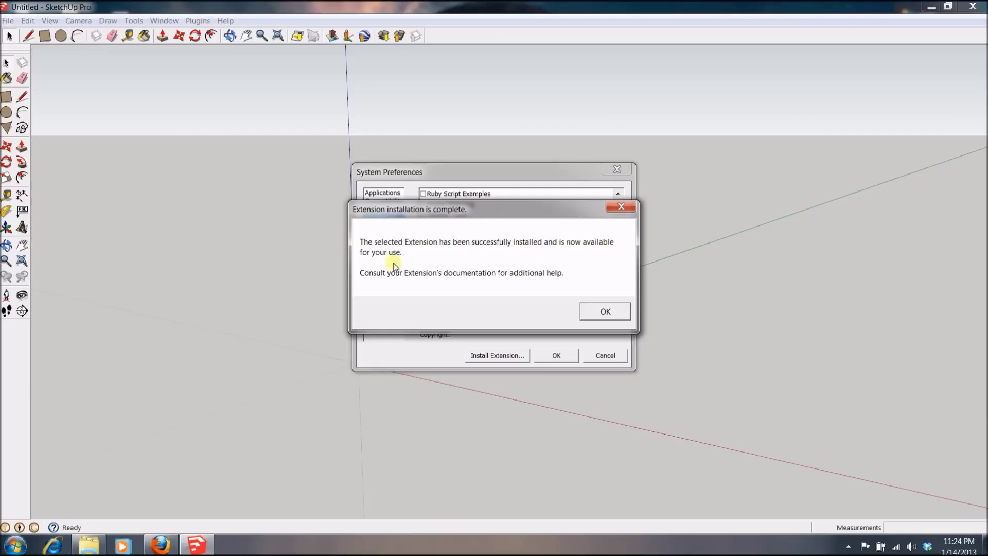
left_click(600, 315)
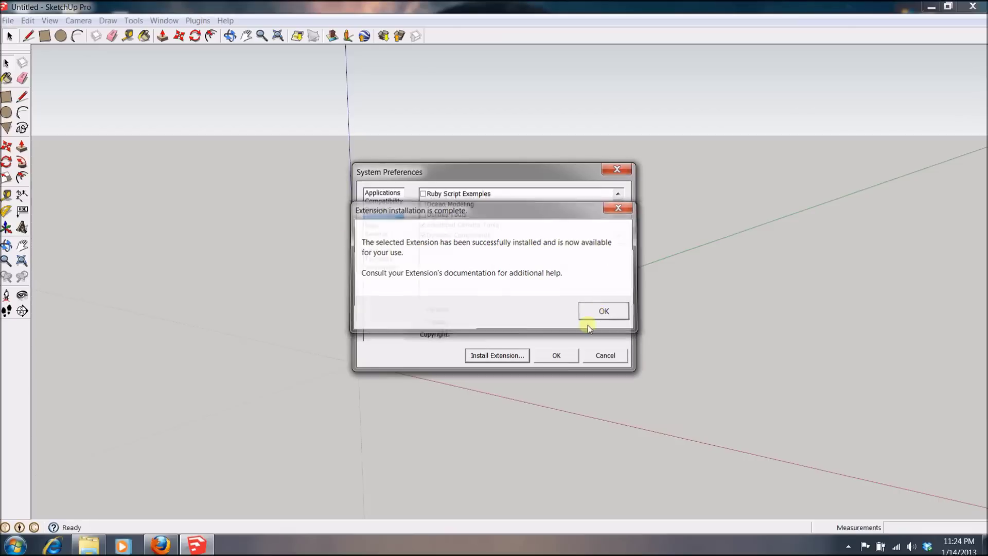
left_click(556, 355)
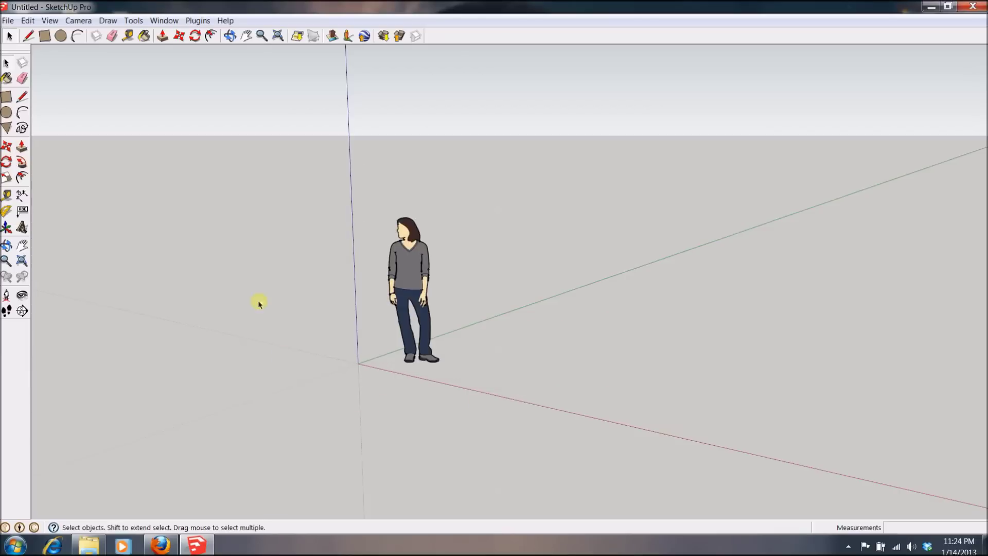
- Run Plugins > Resballiza Game > Resballiza Demo Level and move the Renderiza Studio window aside
left_click(199, 21)
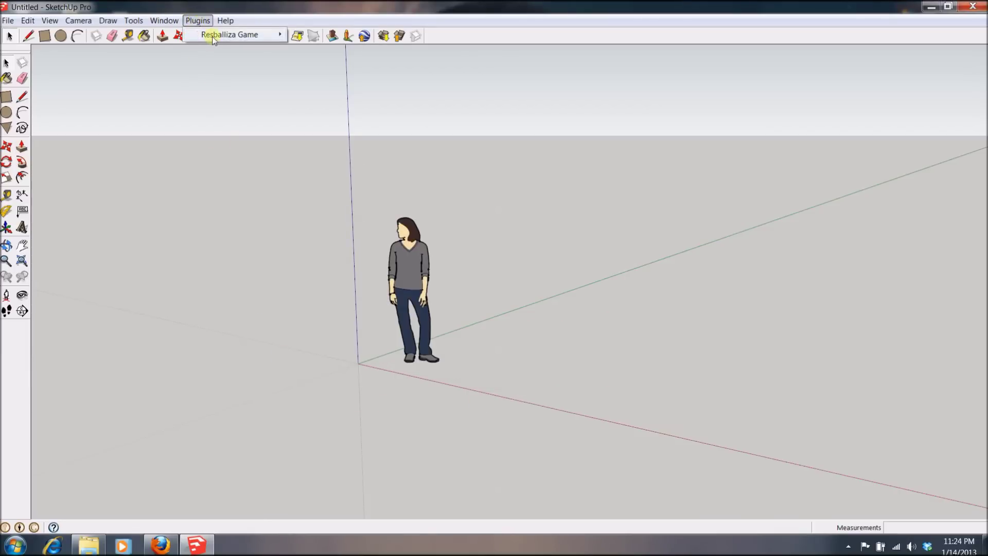
mouse_move(213, 38)
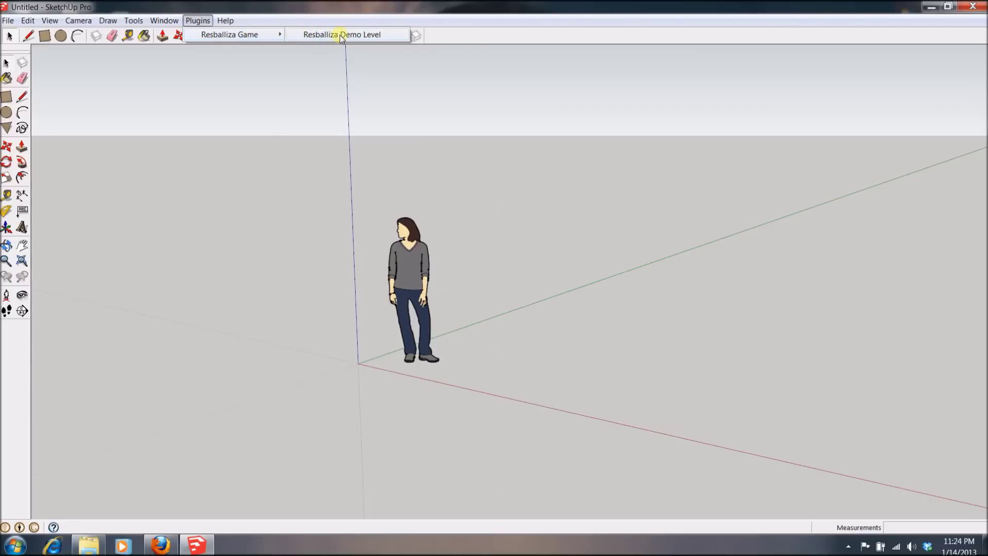
left_click(341, 35)
left_click_drag(341, 22, 738, 79)
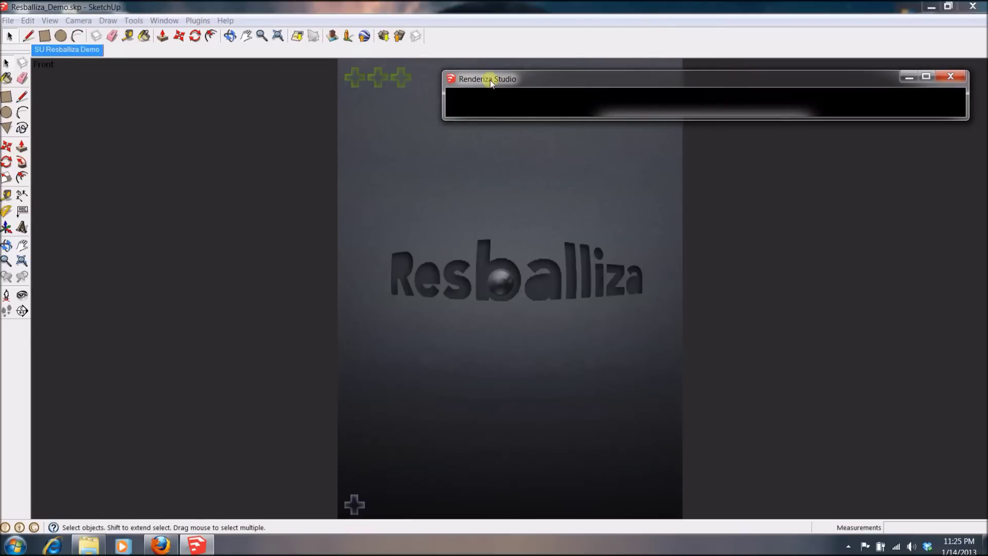
- Enlarge the Renderiza Studio window, place it upper right, and go to its play screen
mouse_move(490, 79)
left_mouse_down()
mouse_move(500, 106)
mouse_move(502, 74)
mouse_move(490, 81)
left_mouse_up()
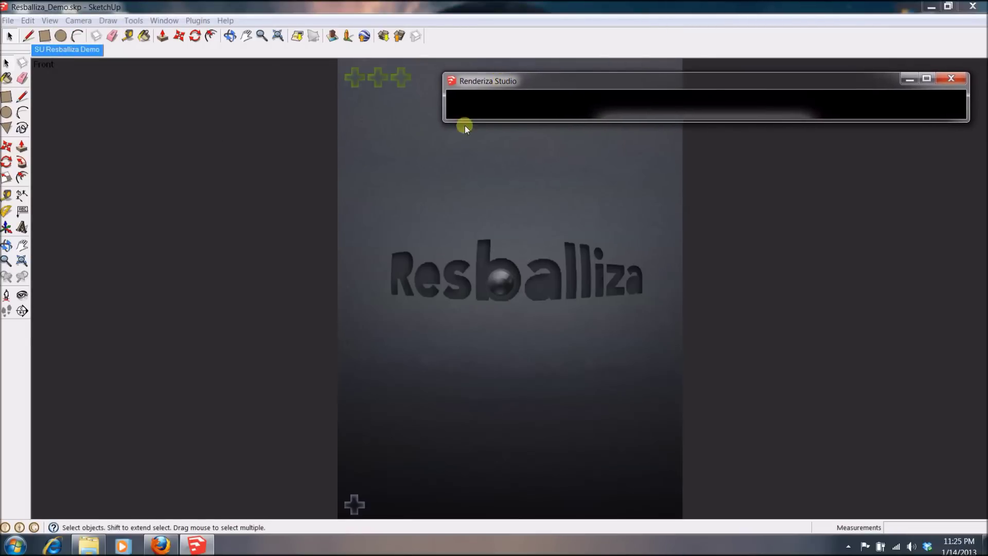
left_click_drag(450, 120, 717, 355)
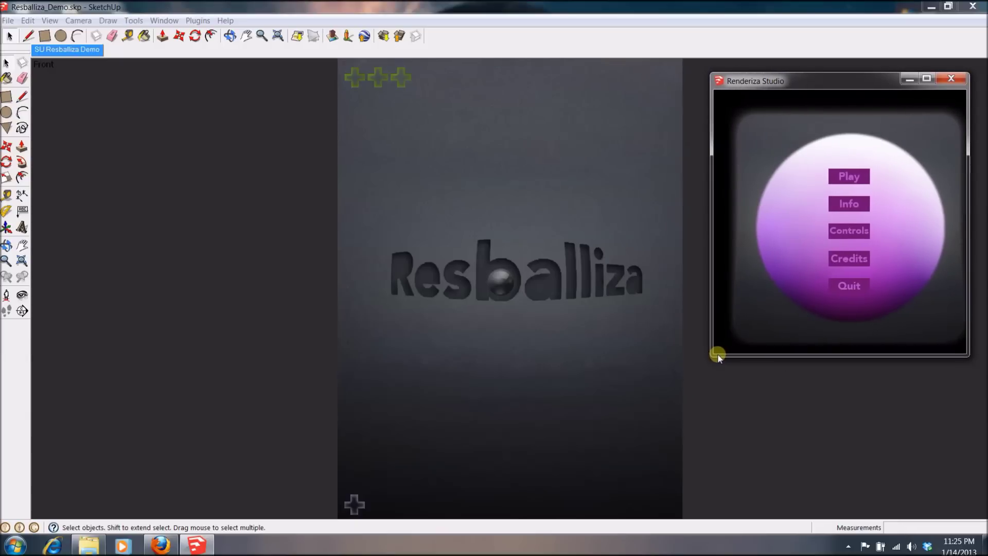
left_click_drag(825, 83, 838, 72)
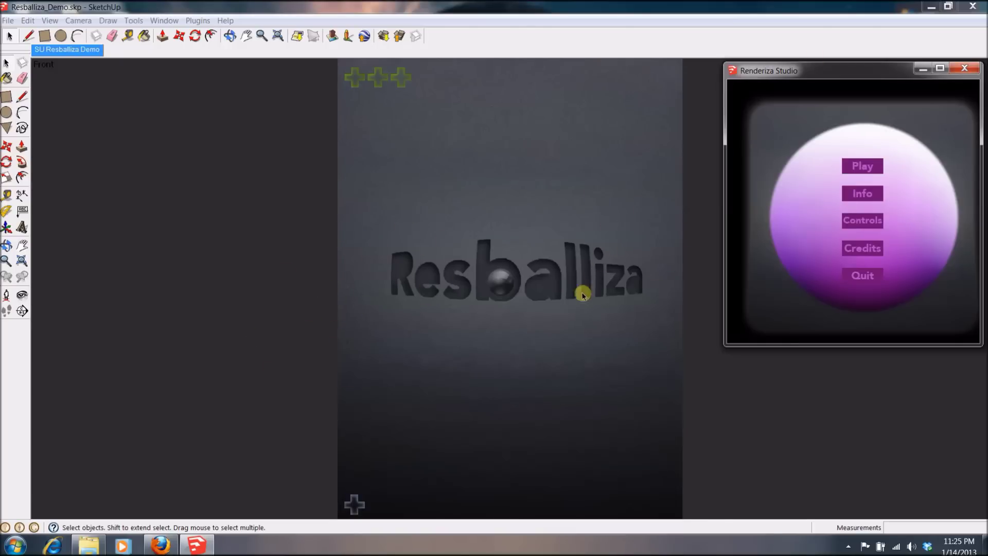
left_click_drag(849, 70, 854, 63)
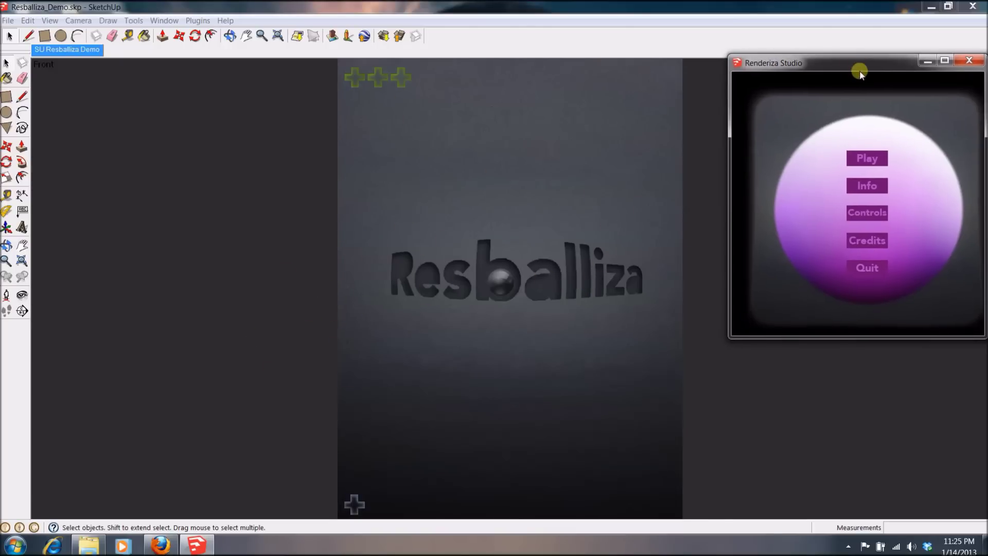
left_click(867, 159)
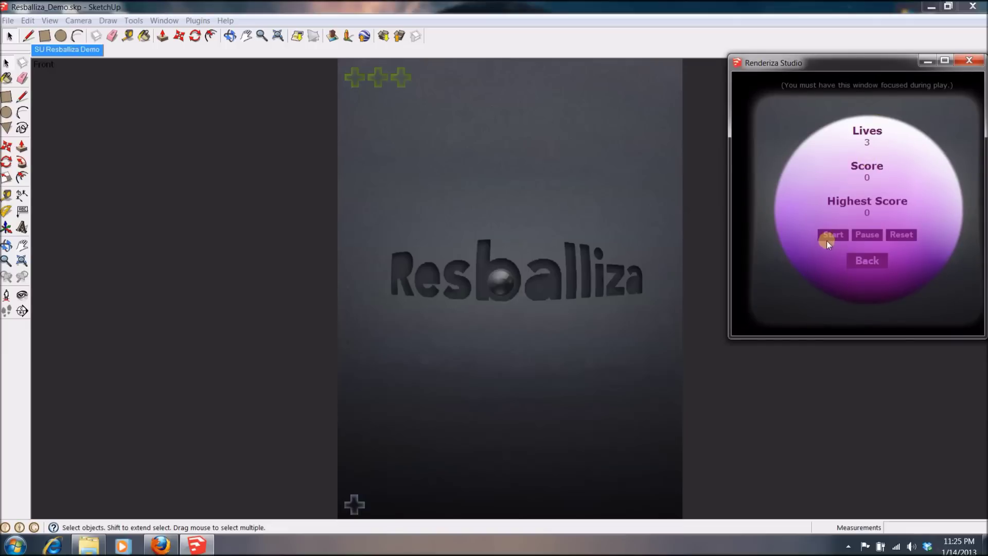
- Start the Resballiza game from the Renderiza Studio window
left_click(826, 235)
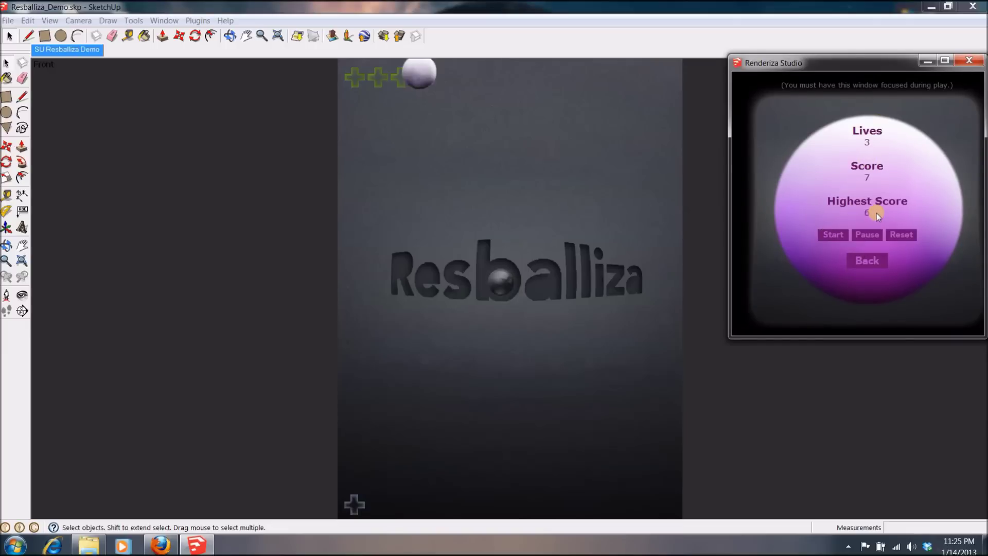